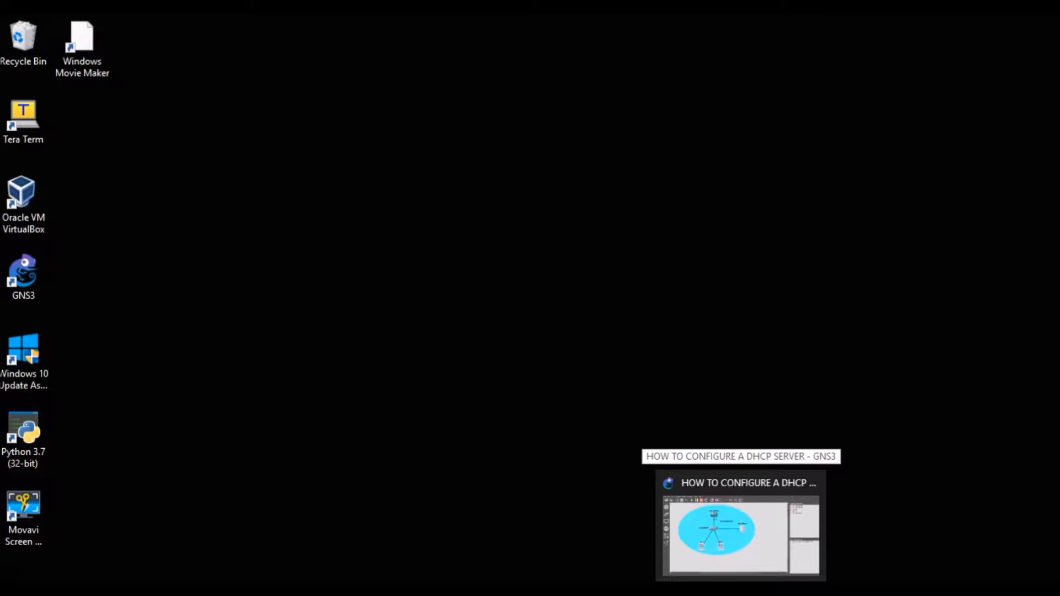
Step: Start LAB_ROUTER in the GNS3 DHCP server project and open its console, placed clear of the router
left_click(740, 530)
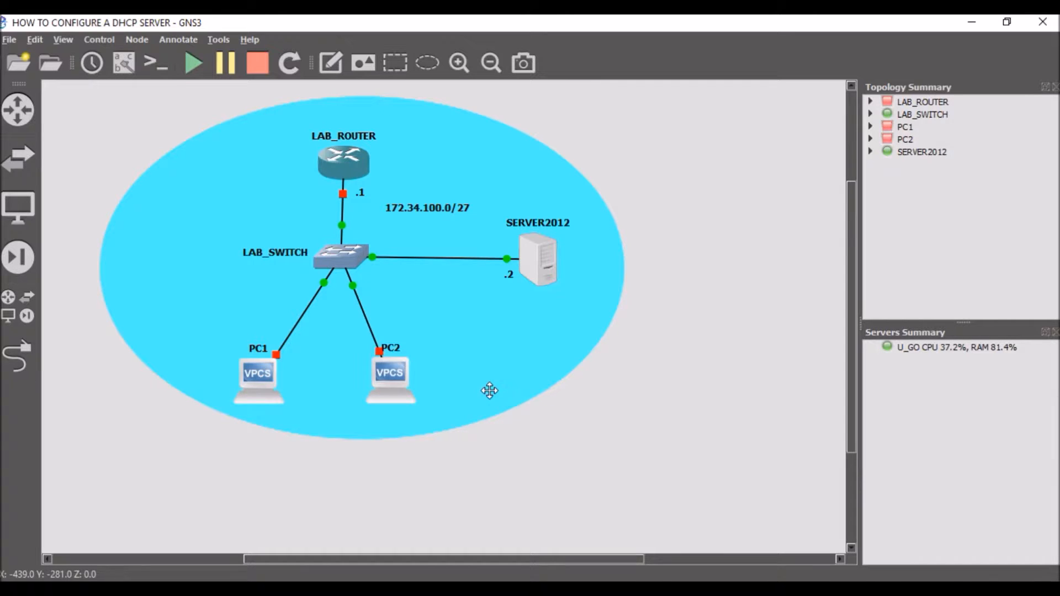
mouse_move(351, 165)
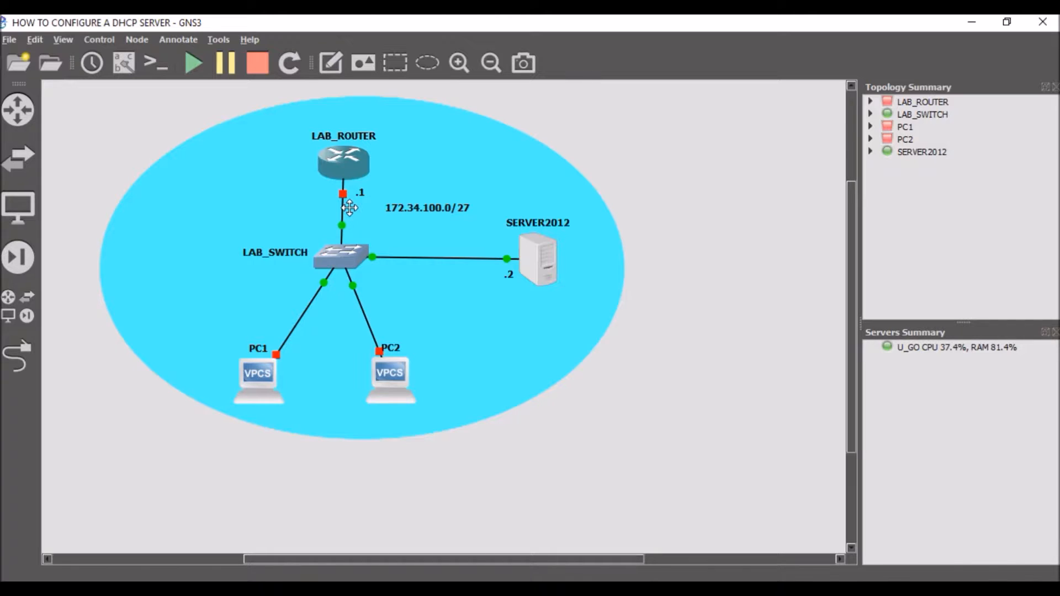
right_click(340, 166)
left_click(379, 389)
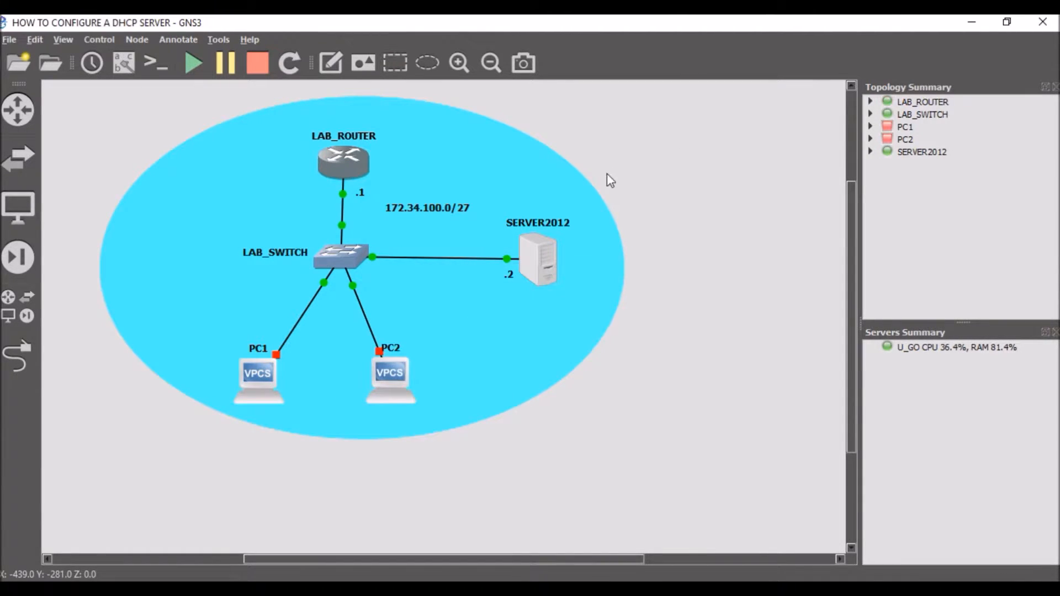
right_click(355, 168)
left_click(393, 250)
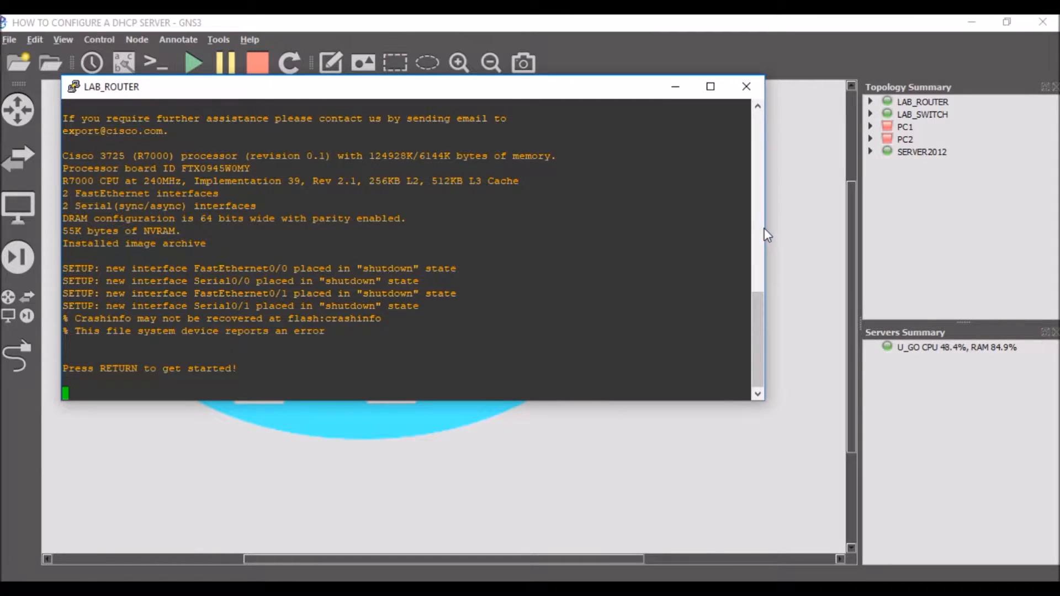
left_click_drag(762, 224, 574, 224)
left_click_drag(373, 90, 577, 134)
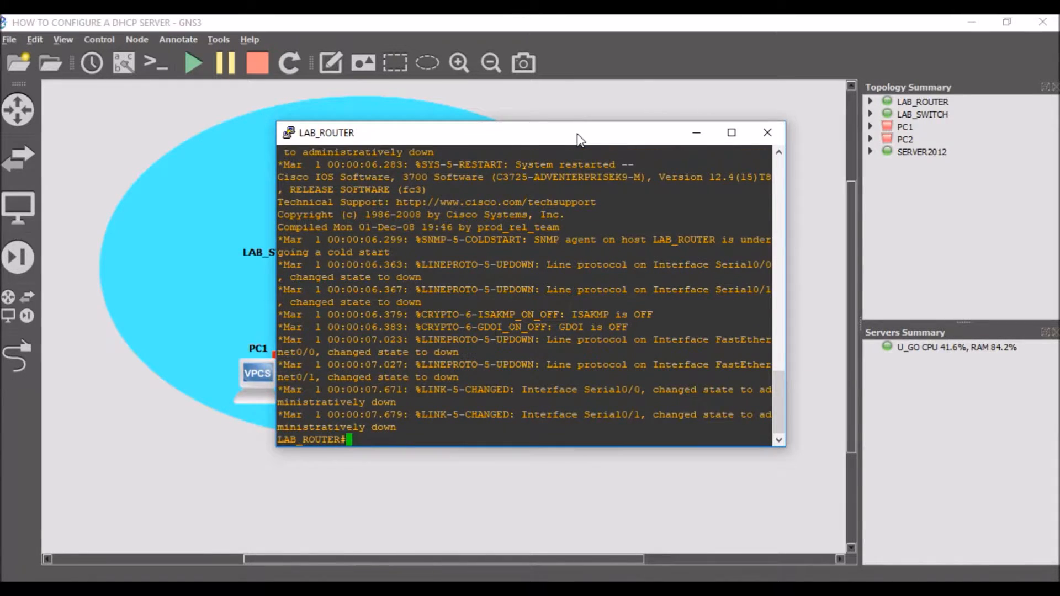
Step: Enter global configuration mode on LAB_ROUTER with the command CONF T
type("CONF T")
key("Return")
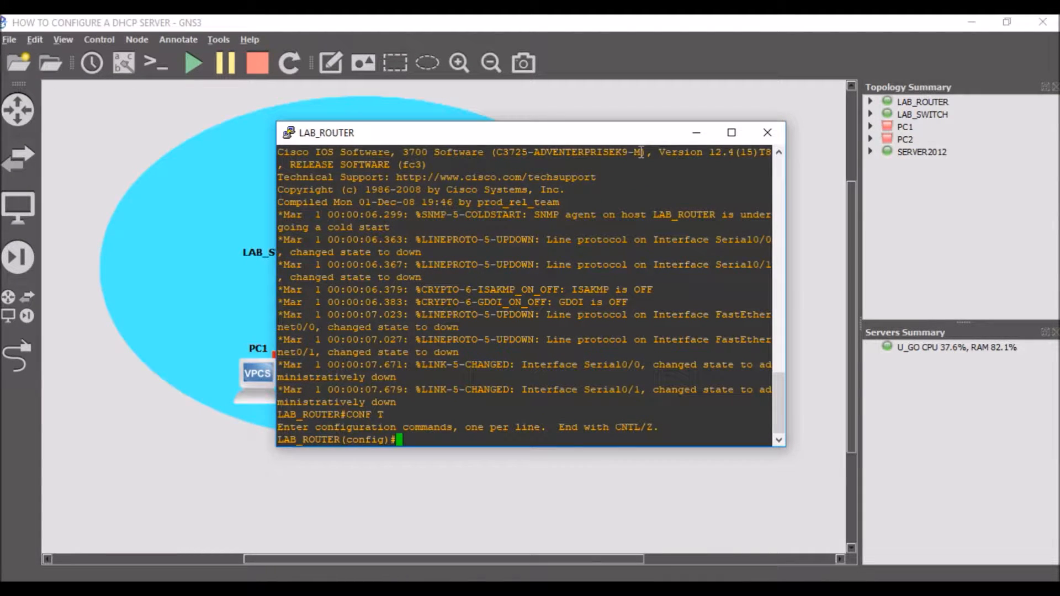
Step: List LAB_ROUTER's interfaces from configuration mode with do sh ip int br
type("int")
key("BackSpace")
key("BackSpace")
key("BackSpace")
key("BackSpace")
type("do sh run")
key("BackSpace")
key("BackSpace")
key("BackSpace")
key("BackSpace")
type("ip int br")
key("Return")
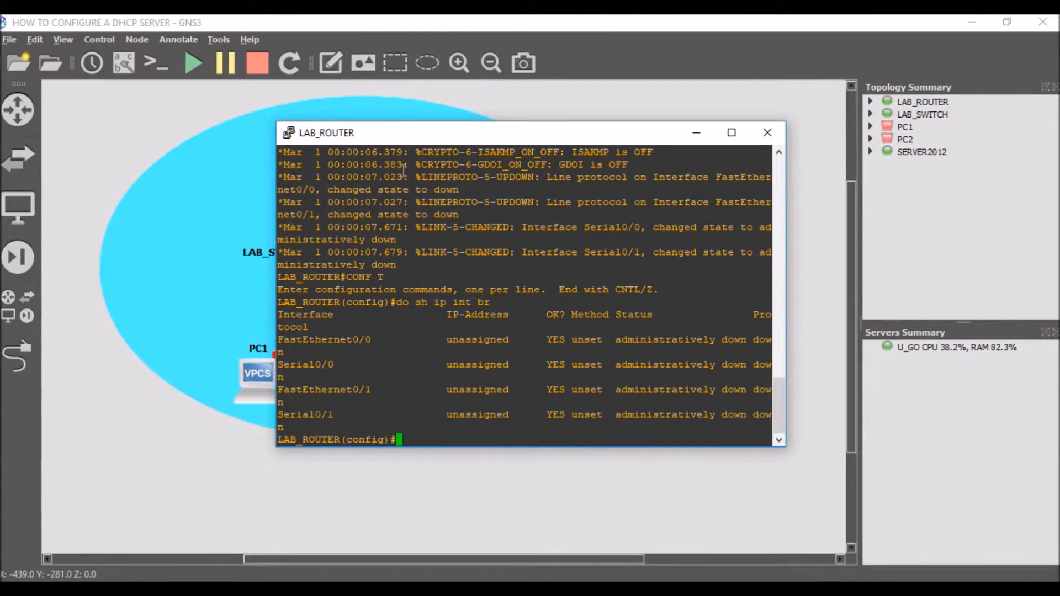
Step: Show the interface labels on the topology links, and return to the LAB_ROUTER console
left_click_drag(412, 139, 585, 197)
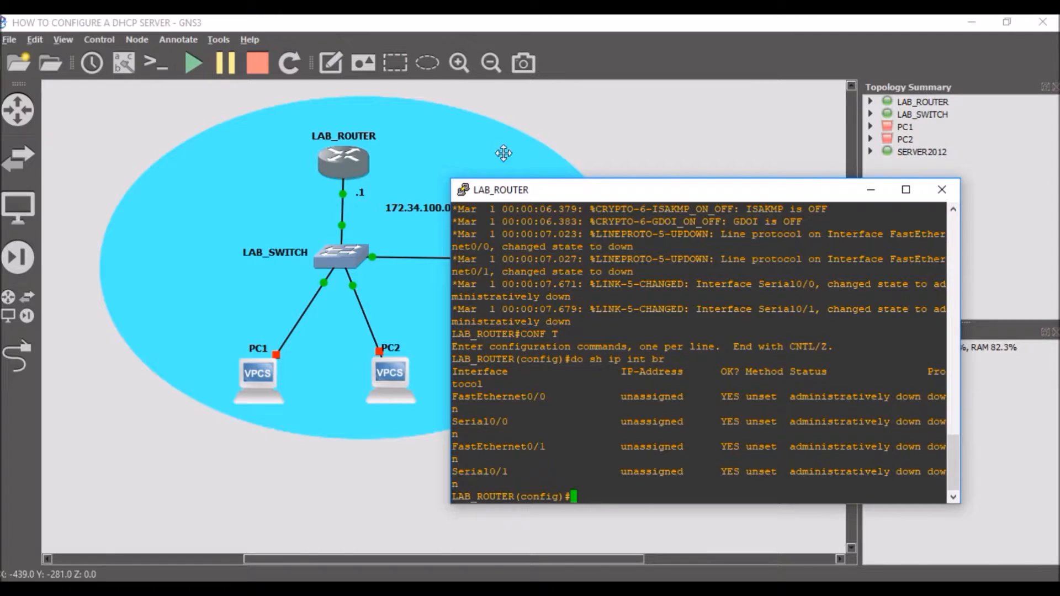
left_click(614, 136)
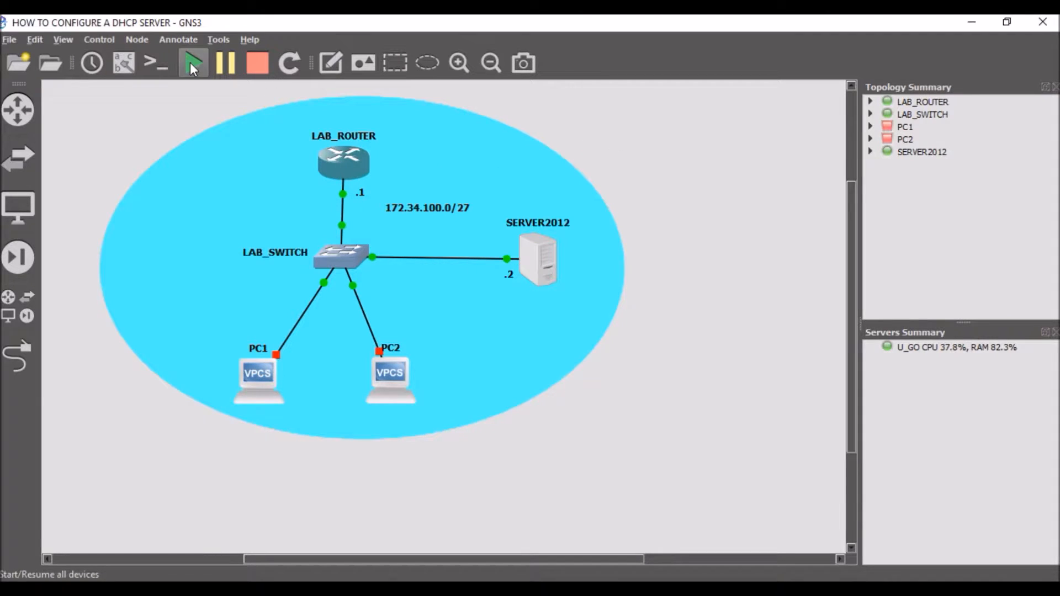
left_click(127, 63)
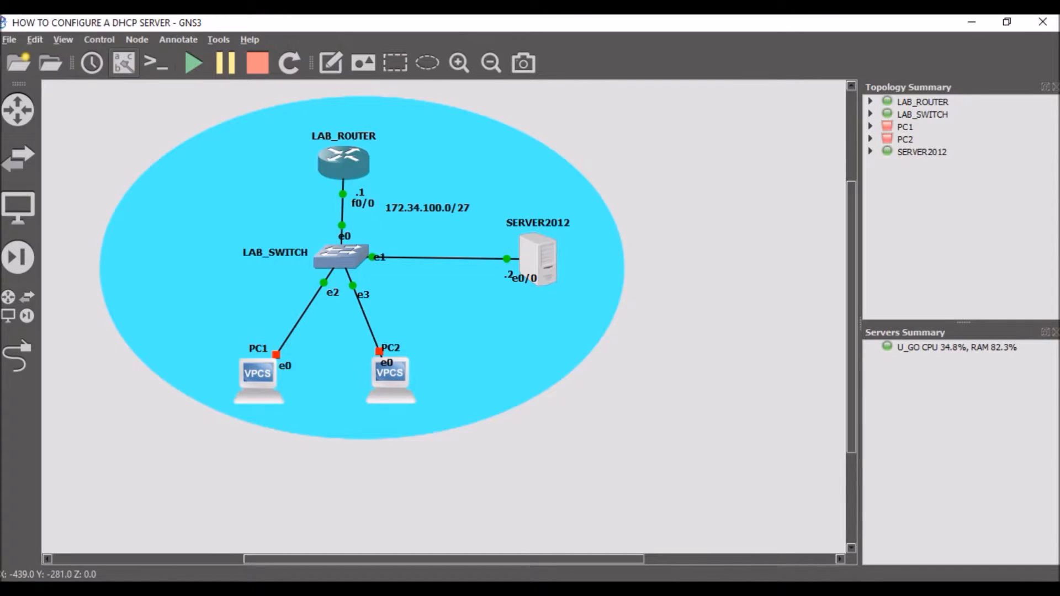
left_click(698, 588)
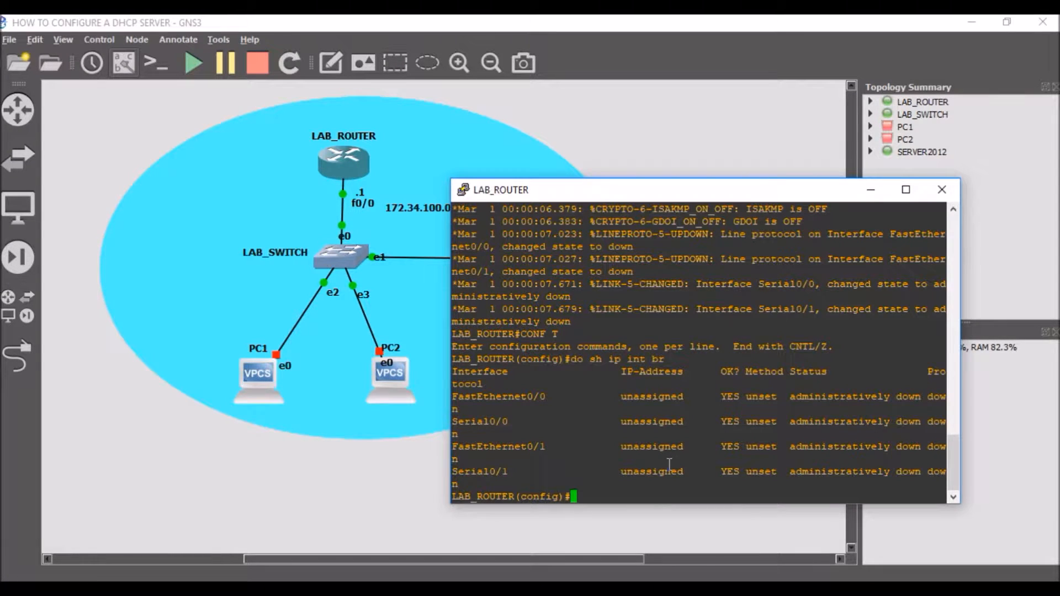
Step: Assign IP address 172.34.100.1 with subnet mask 255.255.255.224 to interface f0/0 of LAB_ROUTER
type("int ")
type("fo")
type("/0")
key("Return")
type("ip add")
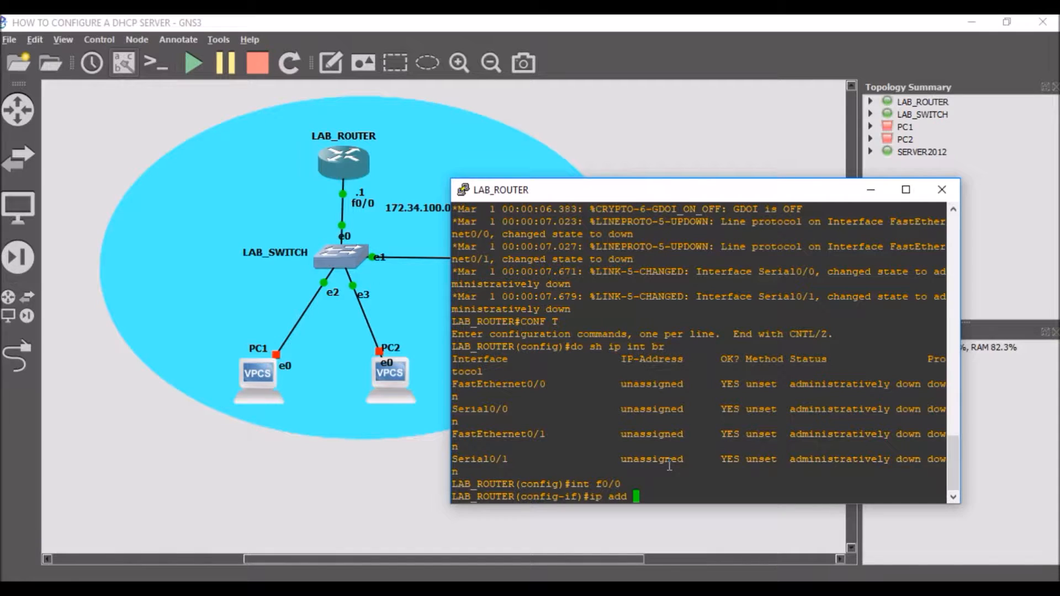
left_click_drag(657, 193, 725, 194)
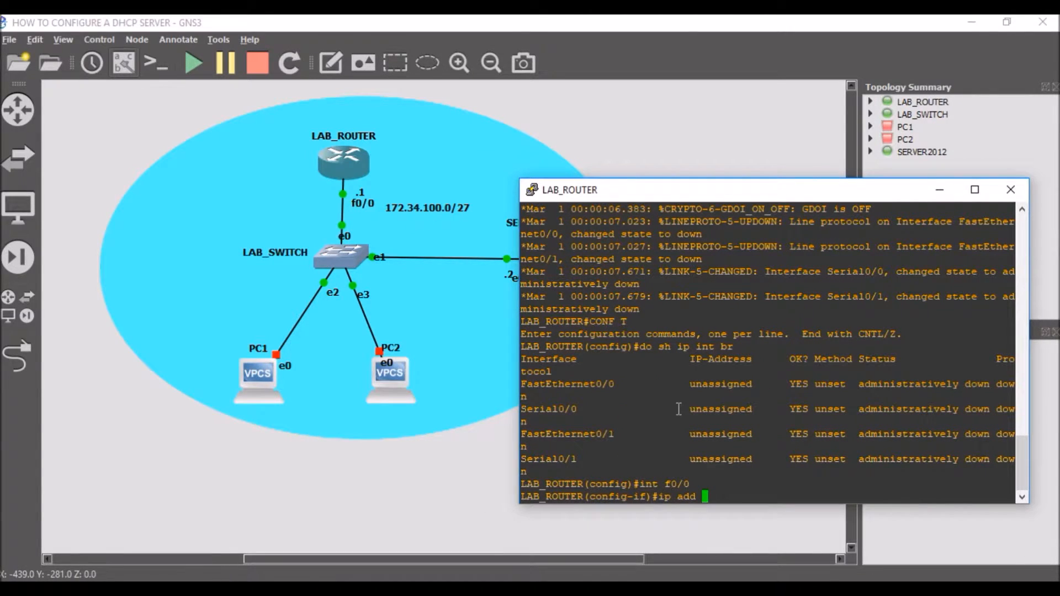
type("17")
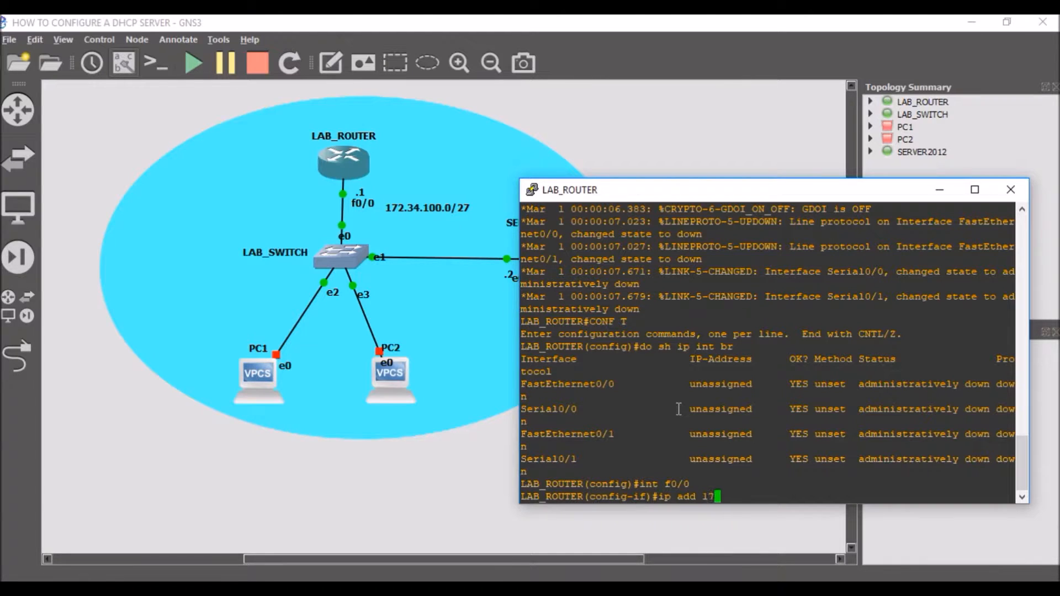
type("2.34.100.1 255.255.255.2")
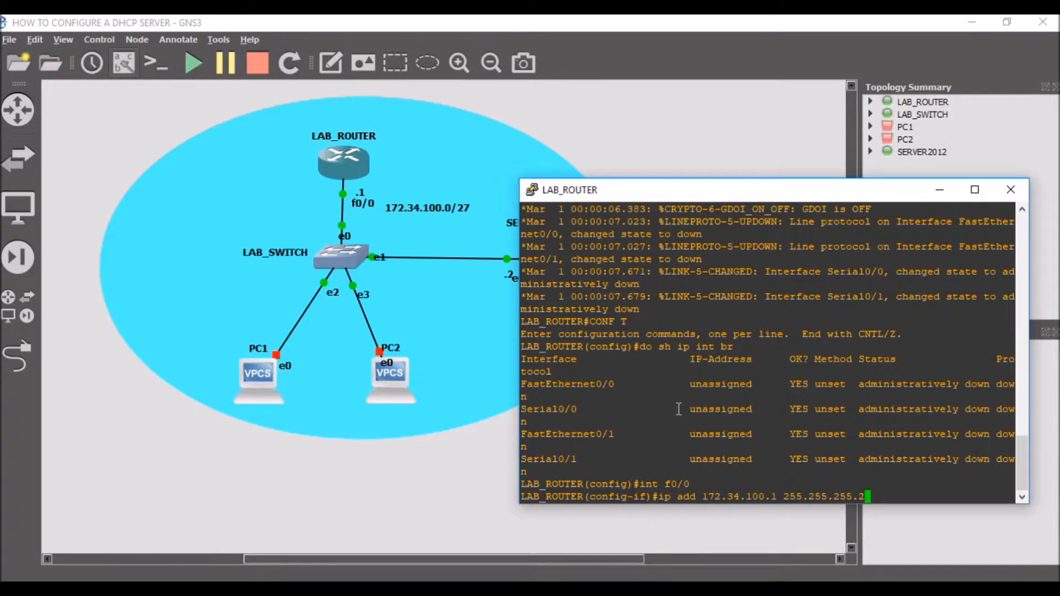
type("24")
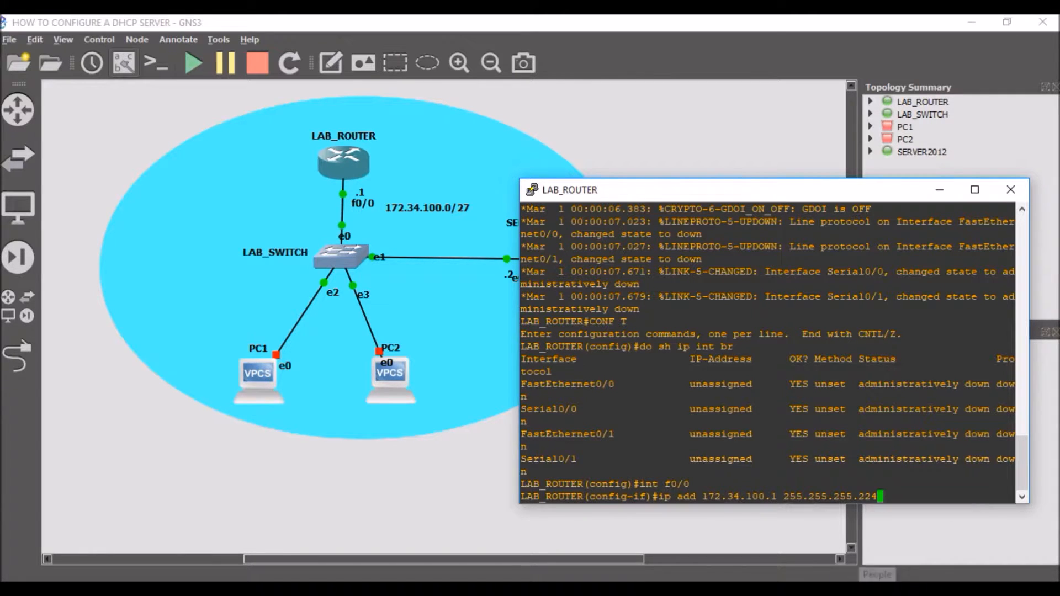
key("Return")
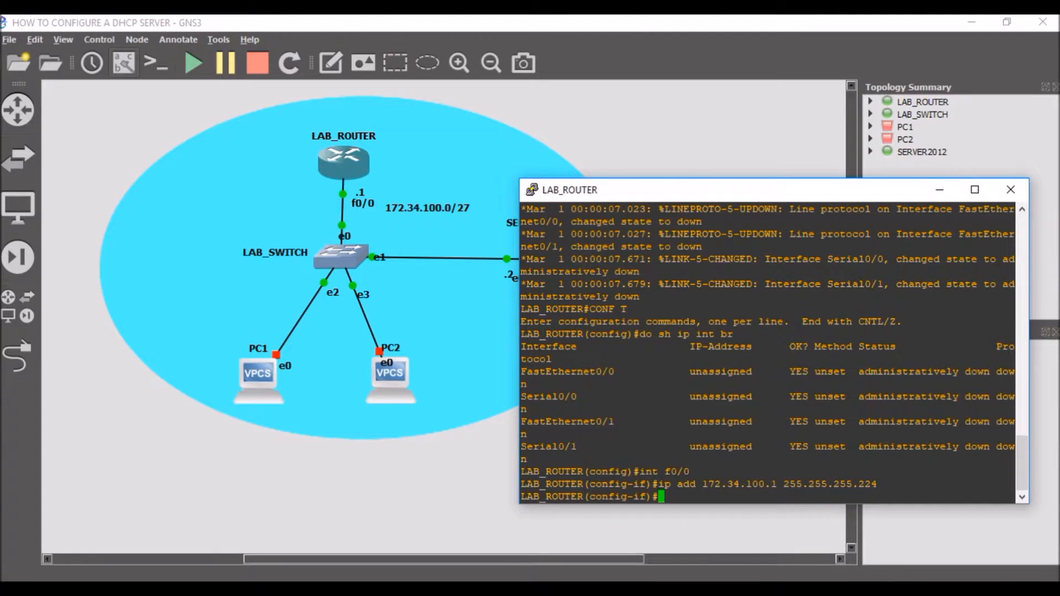
Step: Enable interface f0/0 with the command no shut
type("no shut")
key("Return")
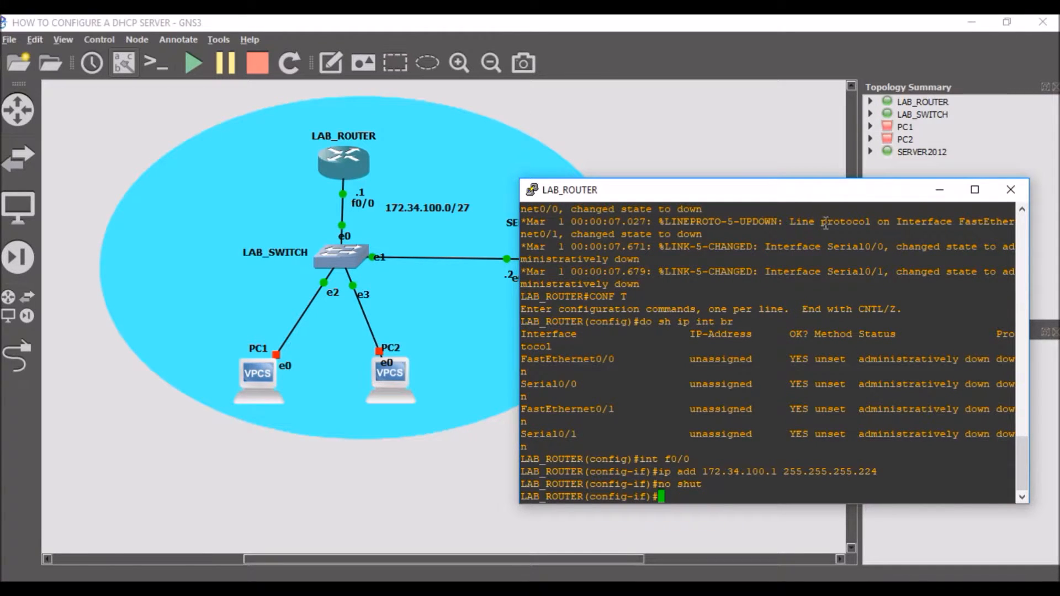
left_click_drag(808, 198, 688, 195)
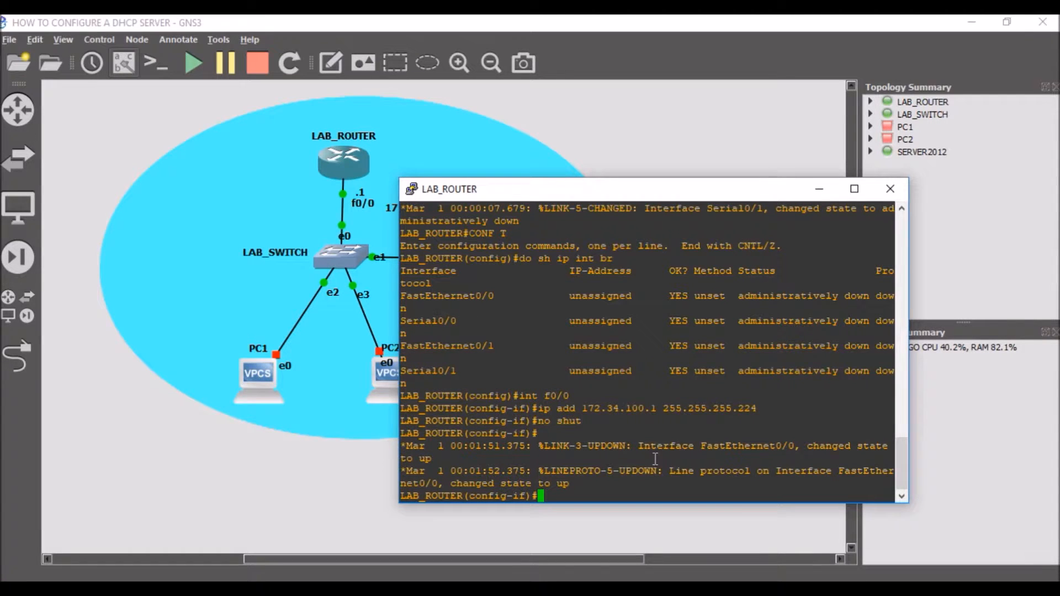
Step: Leave configuration mode with end, check the FastEthernet0/0 entry using sh ip int br, and minimise the console
type("end")
key("Return")
type("sh ip int ")
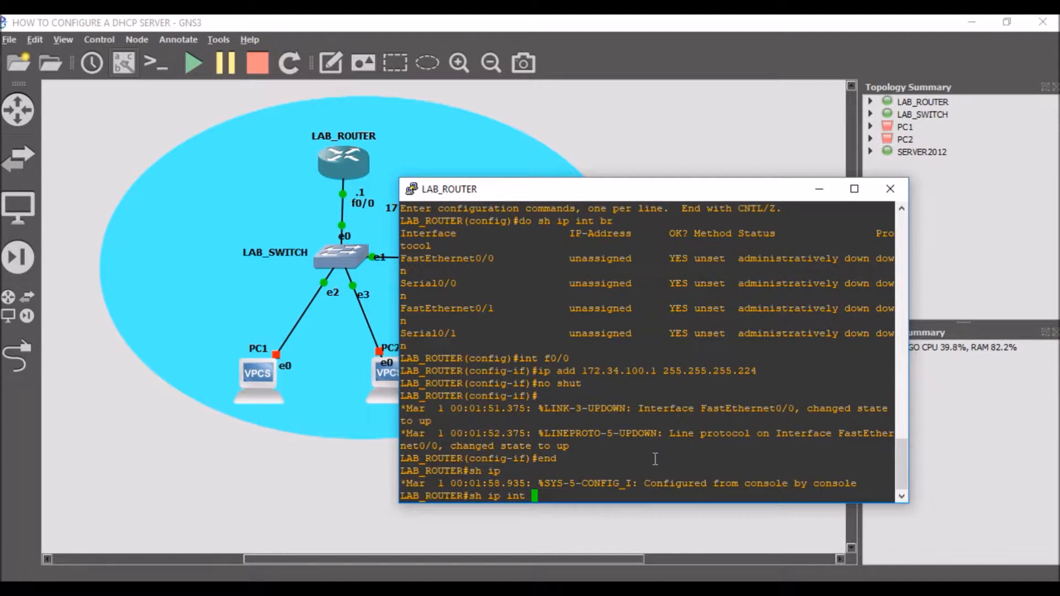
type("br")
key("Return")
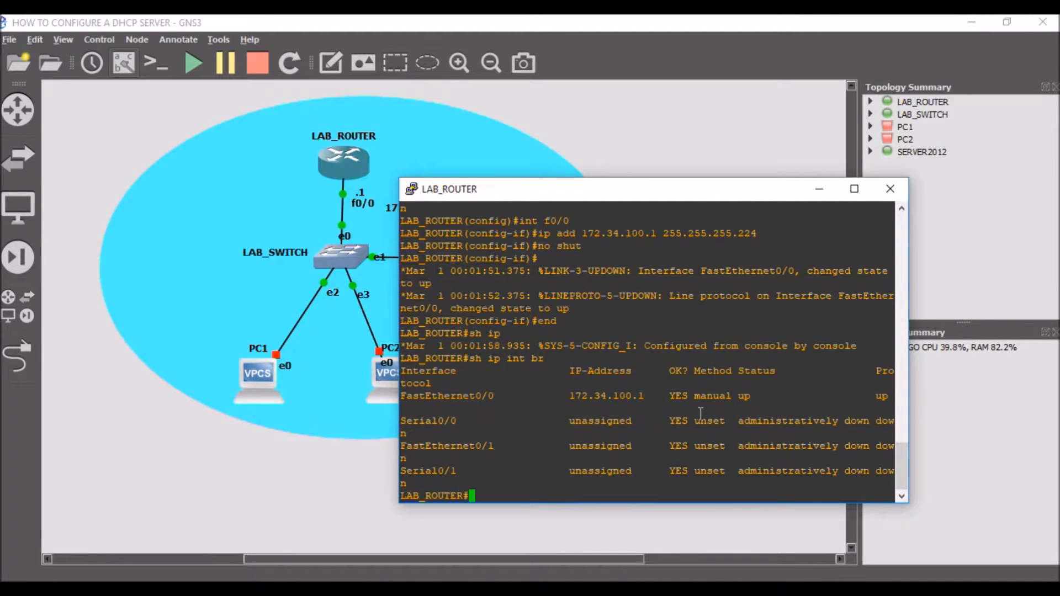
left_click_drag(563, 396, 749, 404)
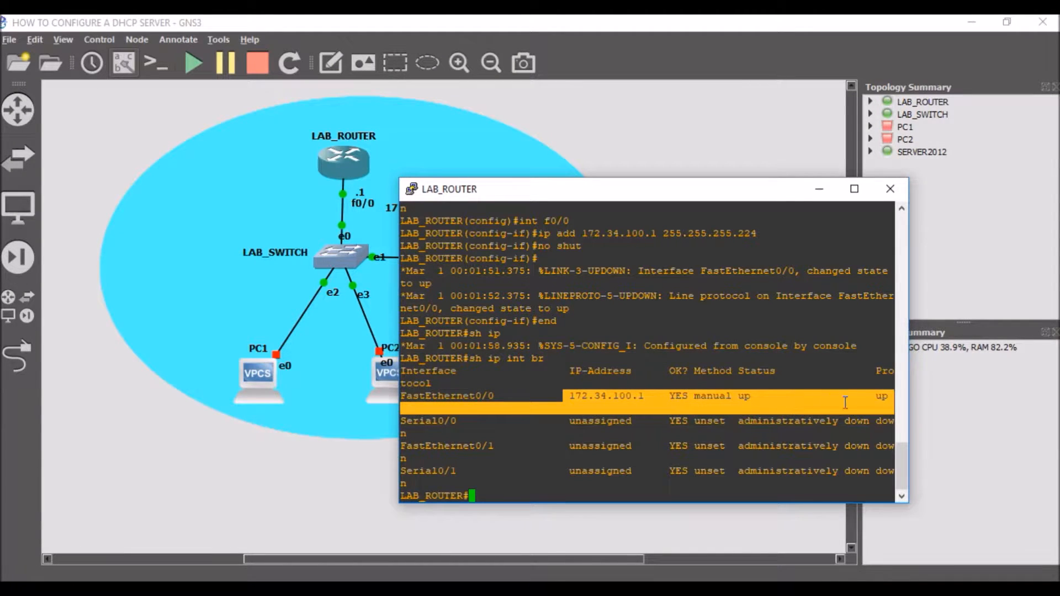
left_click(820, 189)
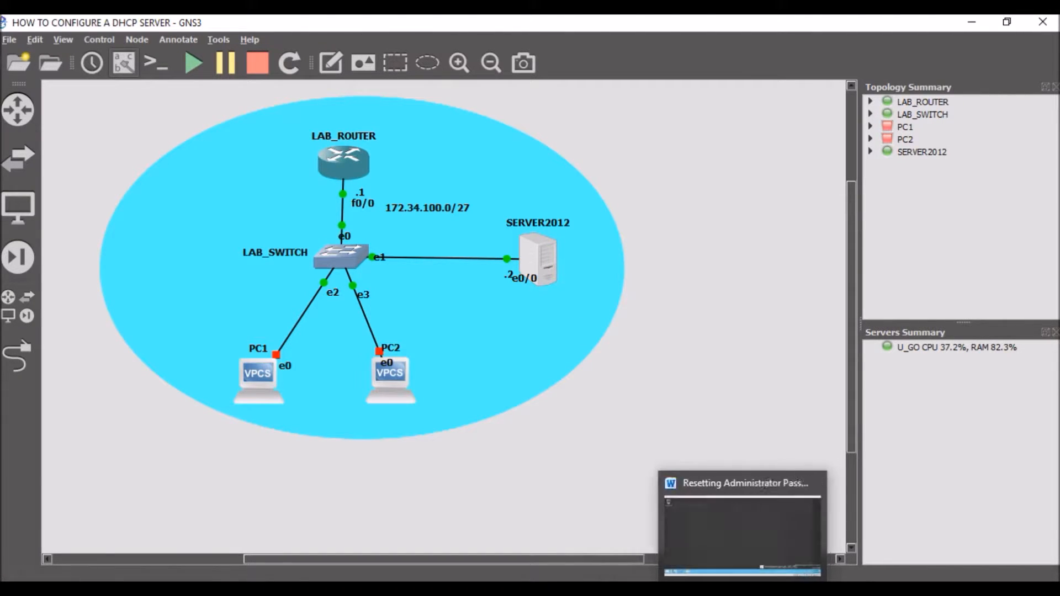
Step: Switch to the SERVER2012 virtual machine in VirtualBox and unlock the administrator session with the account password
left_click(740, 589)
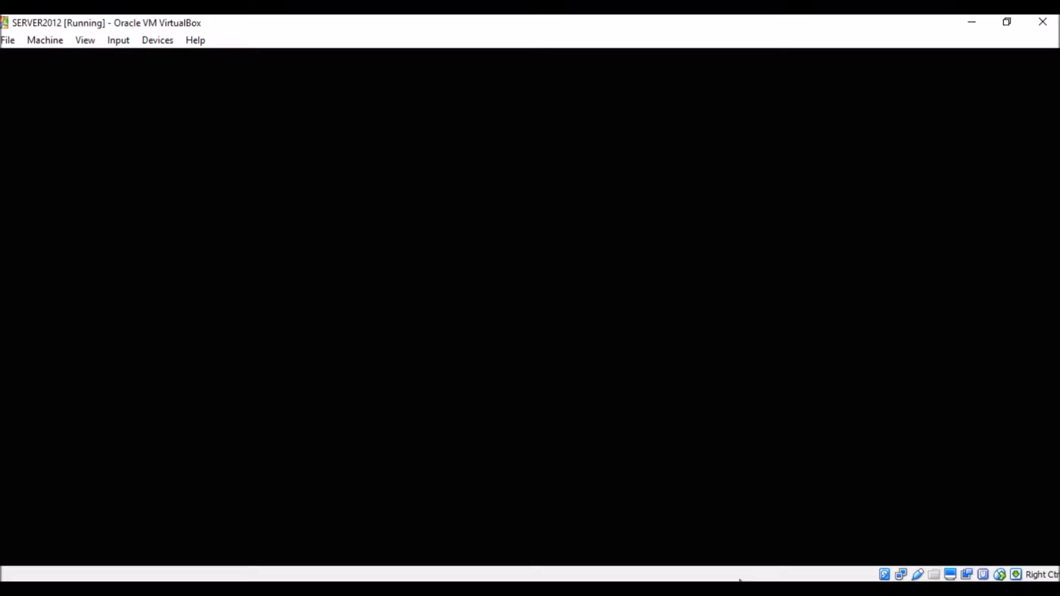
mouse_move(746, 591)
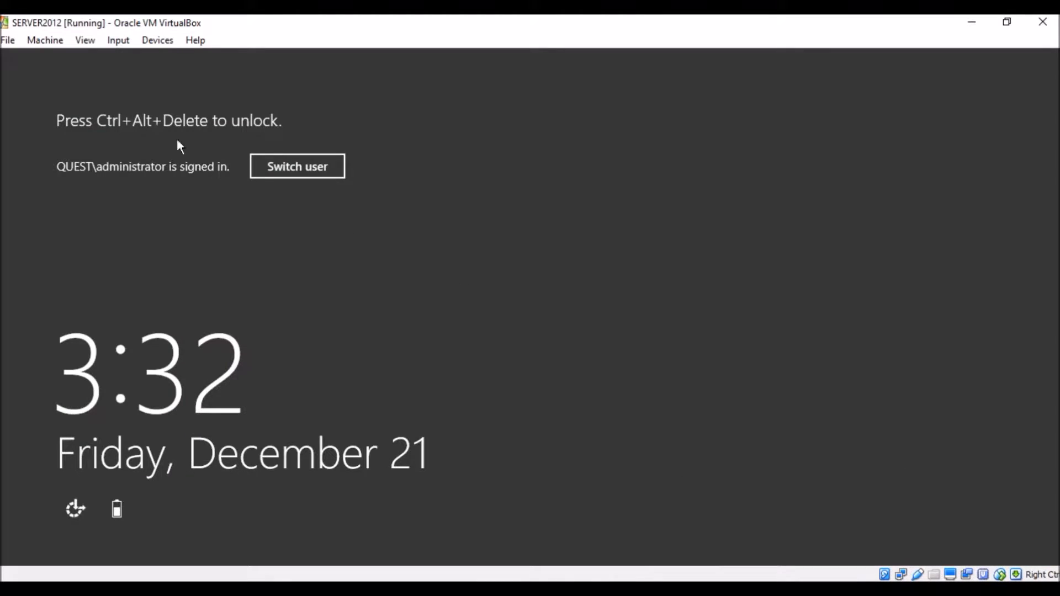
left_click(118, 40)
mouse_move(190, 58)
left_click(297, 85)
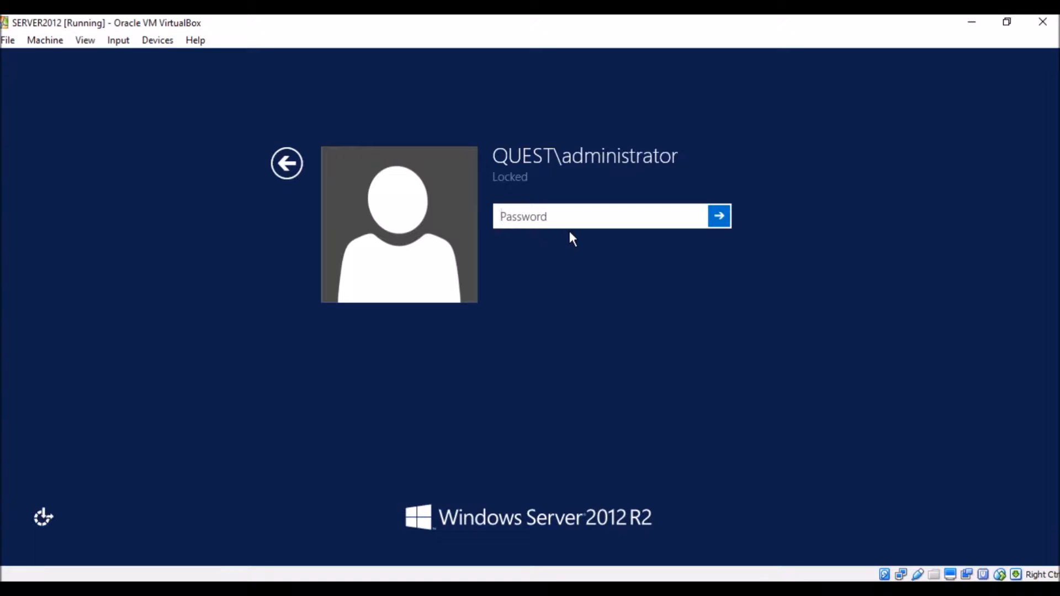
type("******")
key("Return")
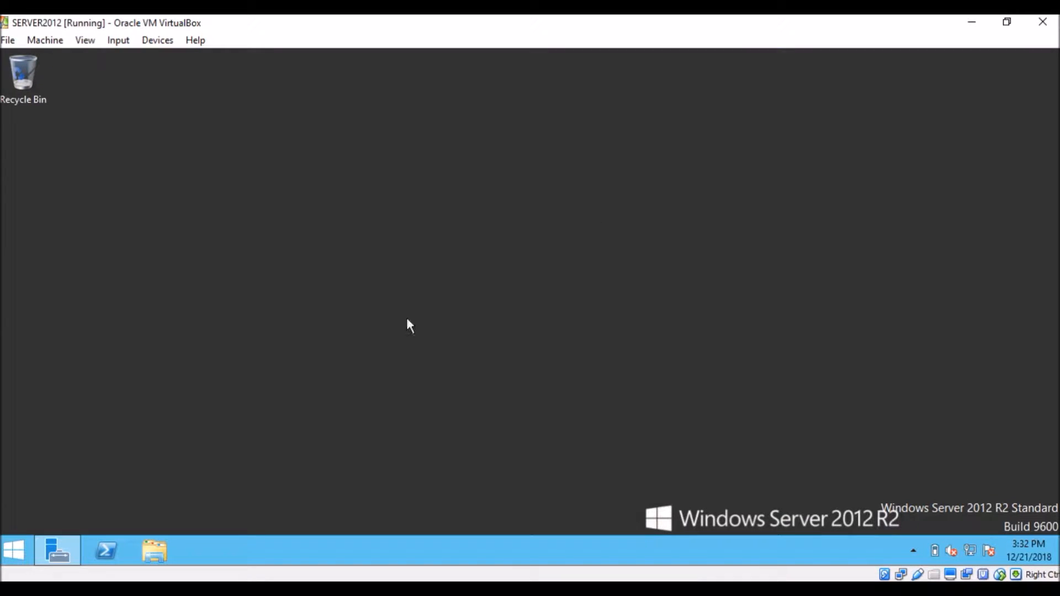
Step: Launch the DHCP management console from Server Manager
left_click(54, 554)
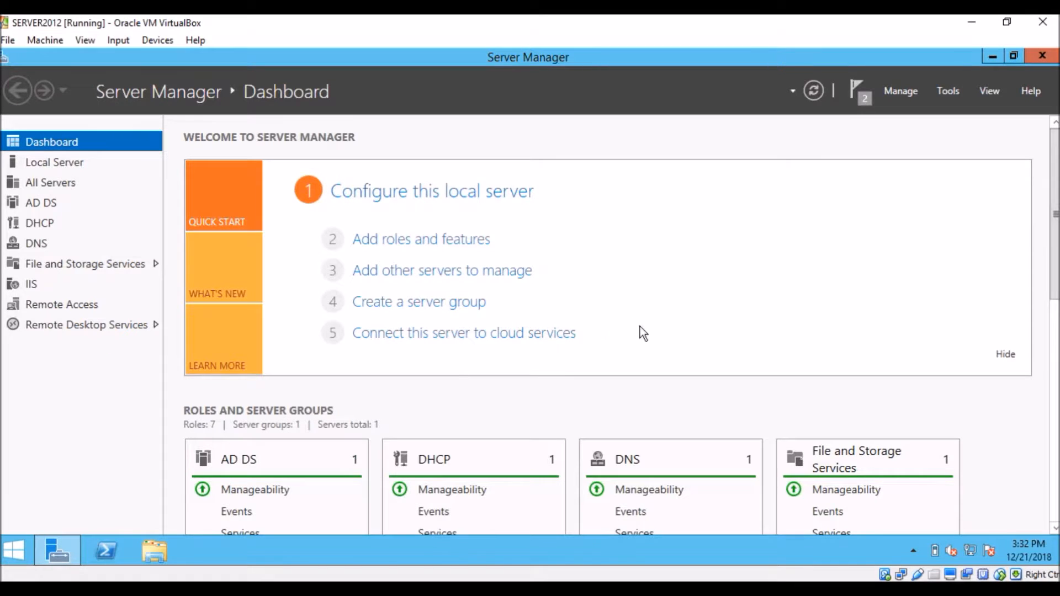
left_click(946, 90)
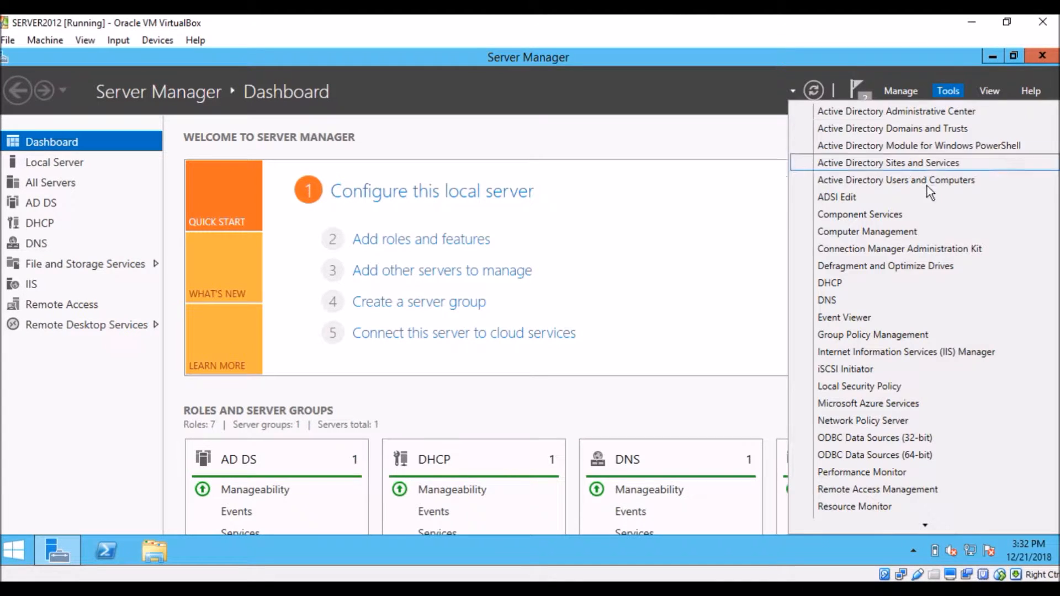
left_click(875, 280)
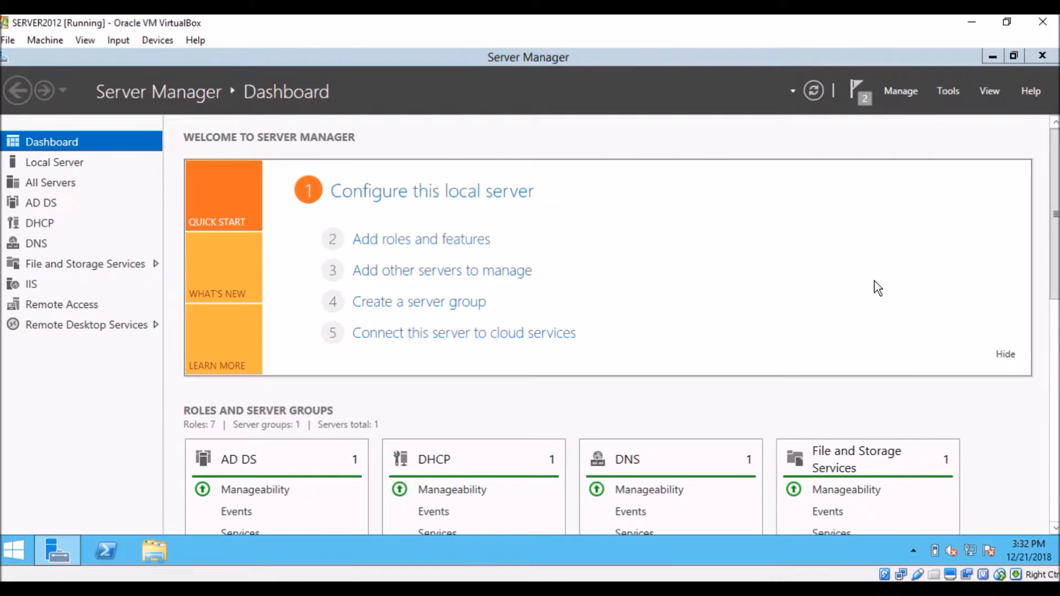
Step: Start a new scope under the server's IPv4 node and proceed to the wizard's Scope Name page
left_click(63, 187)
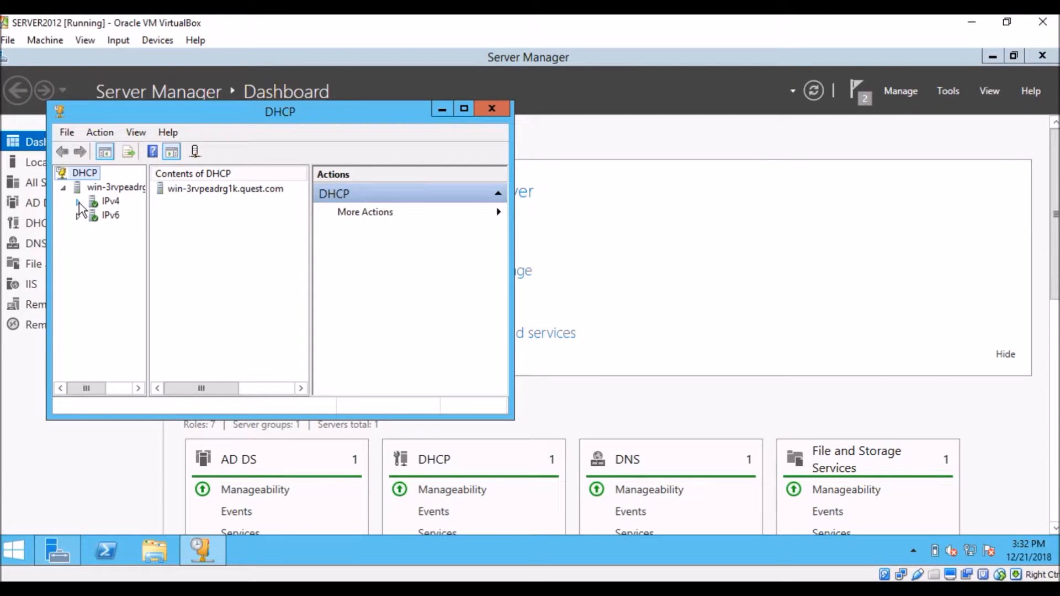
right_click(103, 202)
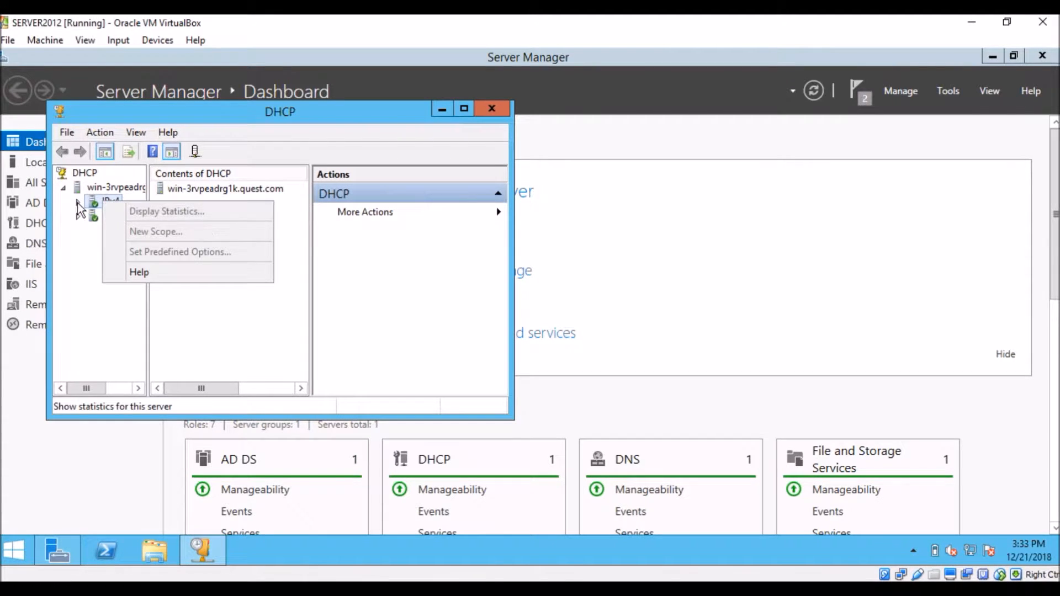
left_click(77, 202)
right_click(103, 202)
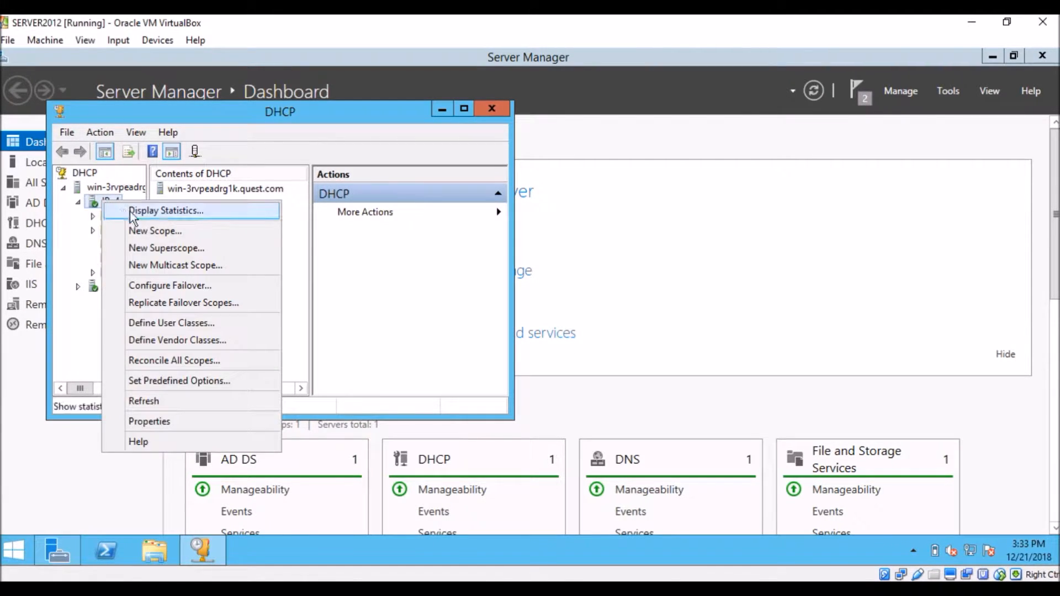
left_click(163, 231)
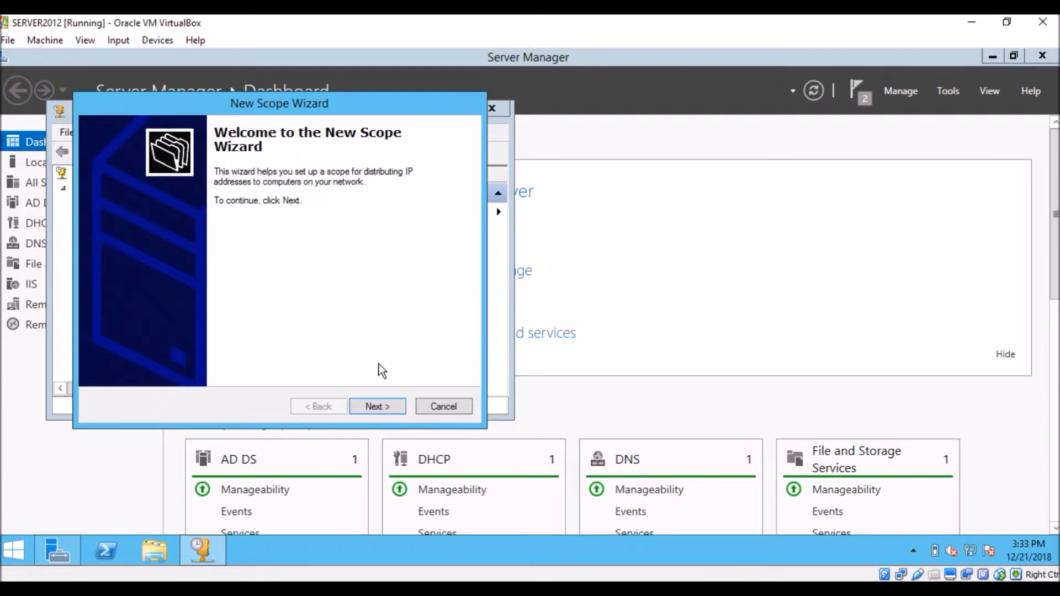
left_click(377, 407)
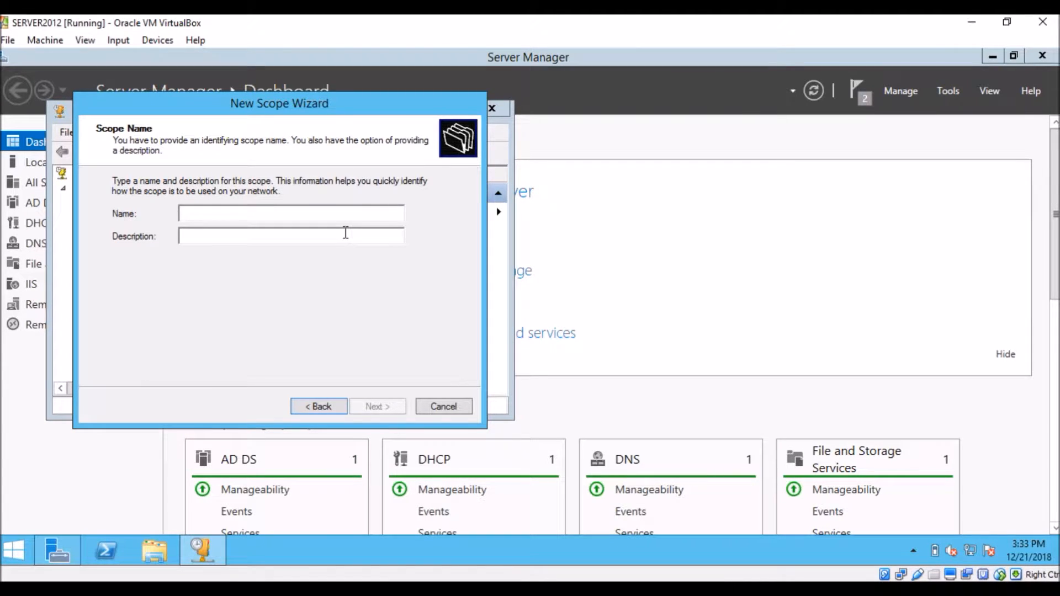
Step: Name the new scope LOCAL LAN and proceed to its IP address range
type("L")
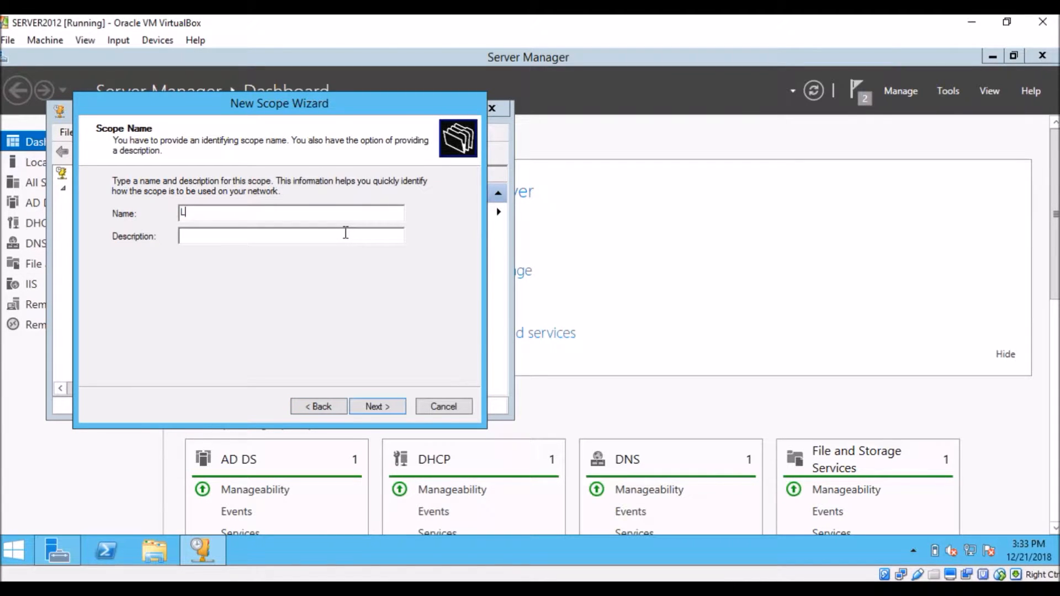
type("OCAL LAN")
left_click(376, 409)
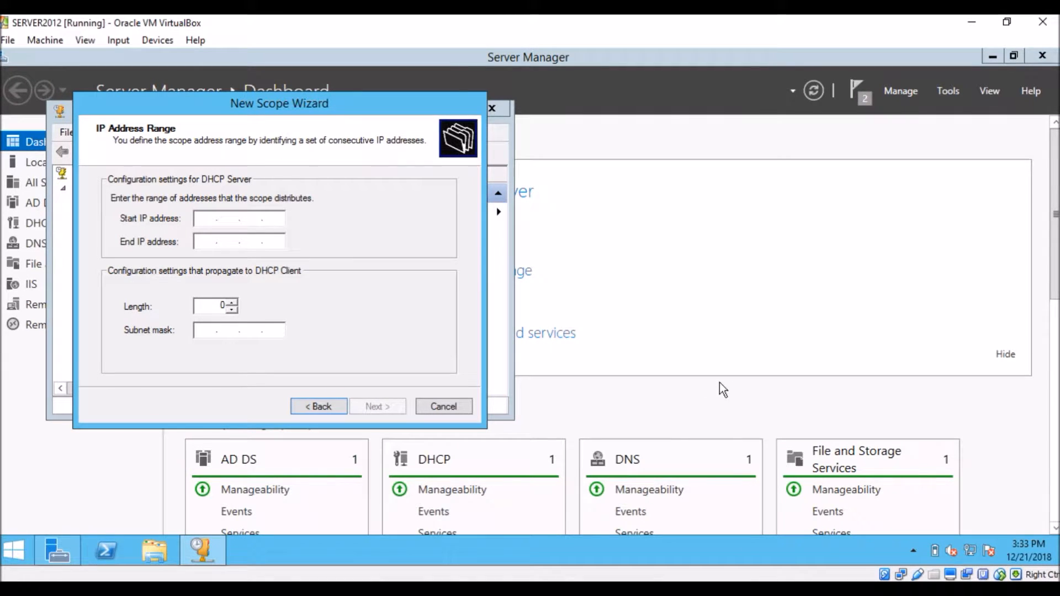
Step: Review the network topology in GNS3, return to SERVER2012, and set the scope's start IP address to 172.34.100.1
key("alt+Tab")
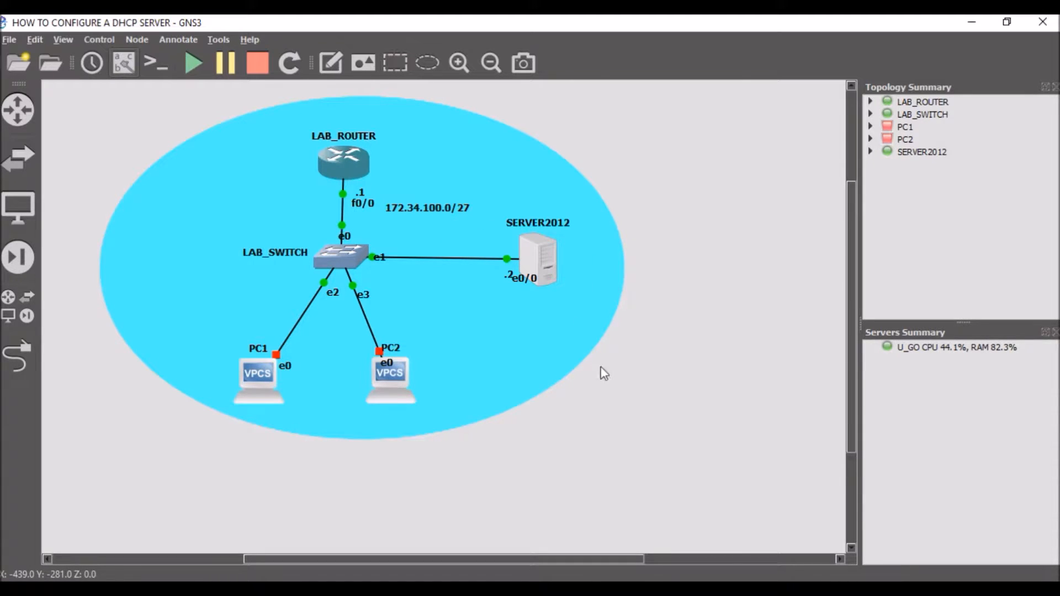
mouse_move(742, 588)
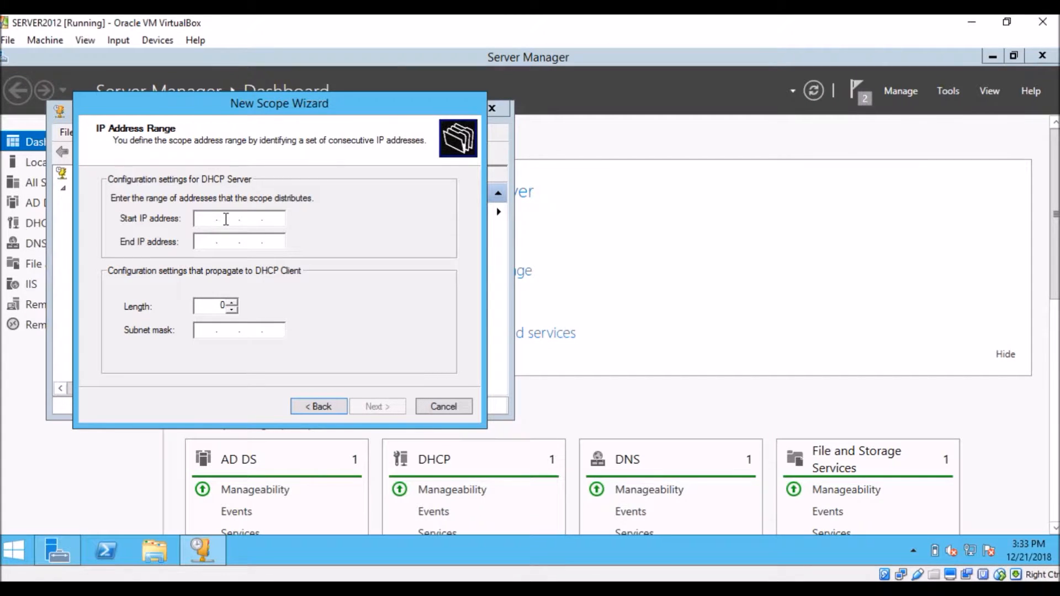
type("172")
type("2")
type("56")
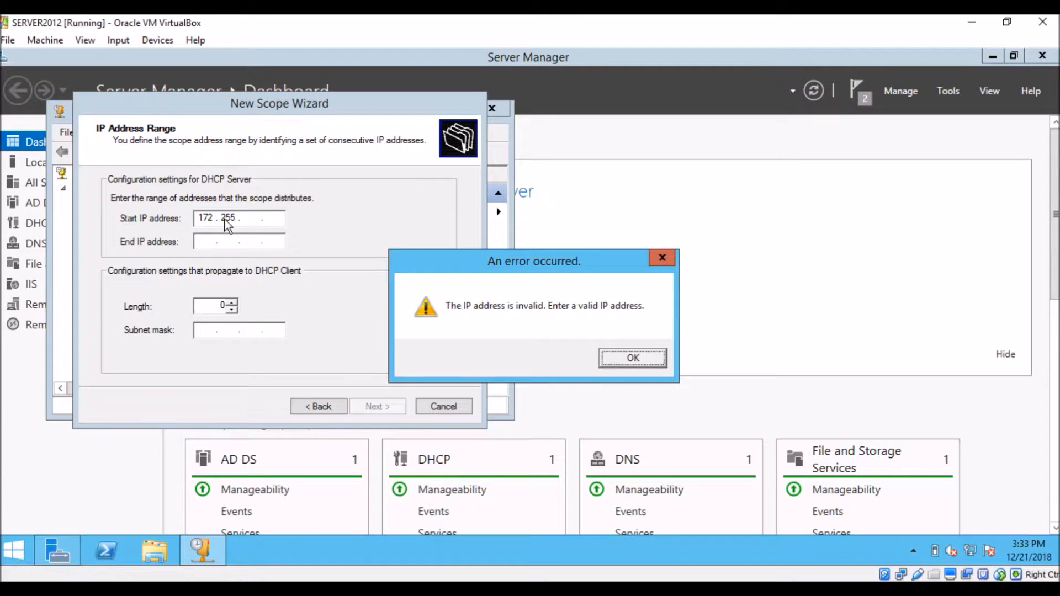
left_click(621, 357)
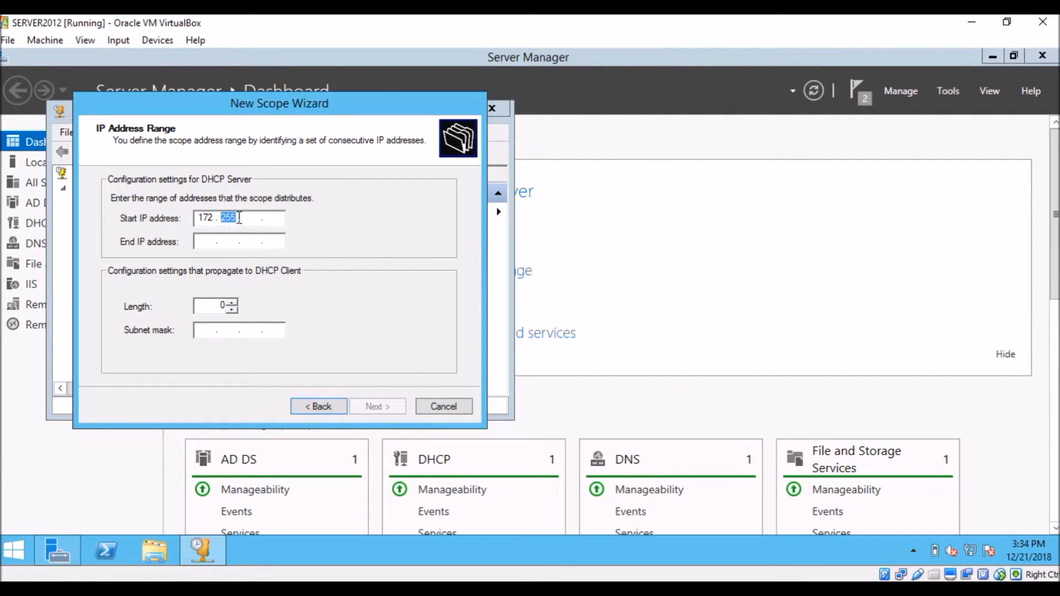
left_click(239, 218)
key("BackSpace")
key("BackSpace")
key("BackSpace")
key("BackSpace")
key("BackSpace")
type("34")
key("BackSpace")
type("34")
key("period")
type("1001")
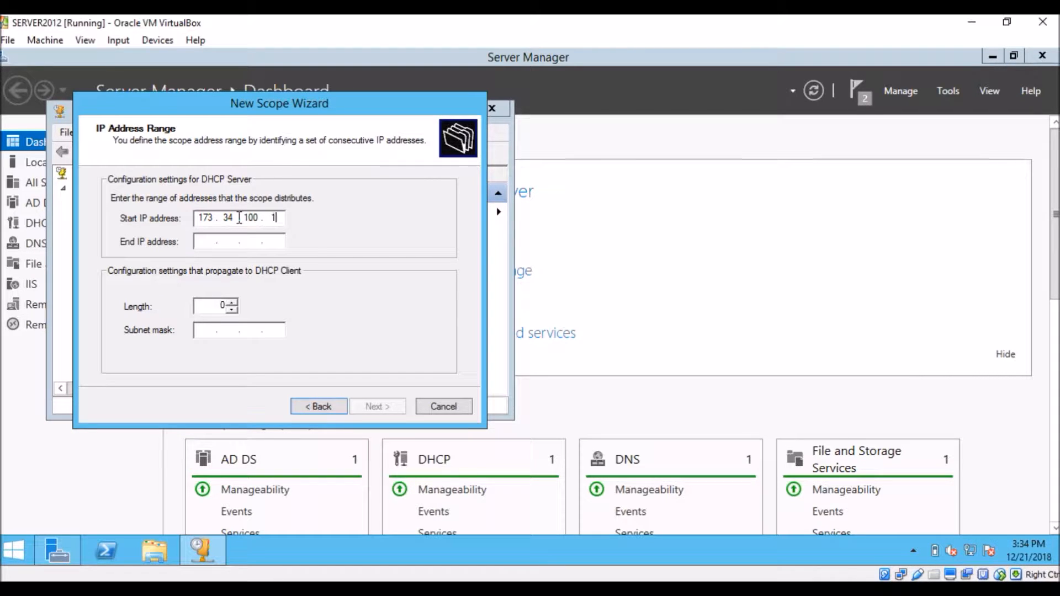
left_click(206, 238)
key("BackSpace")
type("2")
Step: Set the scope's end IP address to 172.34.100.30
left_click(202, 244)
type("172 . ")
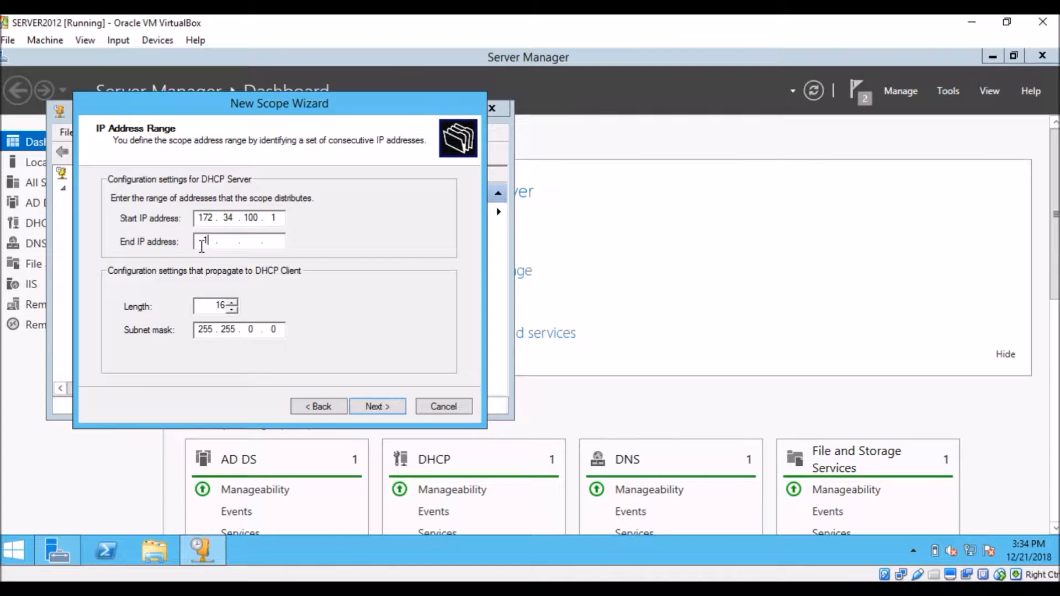
type("34 . 100 . 30")
Step: Set the scope's subnet mask to 255.255.255.224 and proceed to the exclusions page
left_click(252, 329)
key("BackSpace")
type("244")
key("BackSpace")
key("BackSpace")
key("BackSpace")
key("BackSpace")
type("255 . 224")
left_click(377, 407)
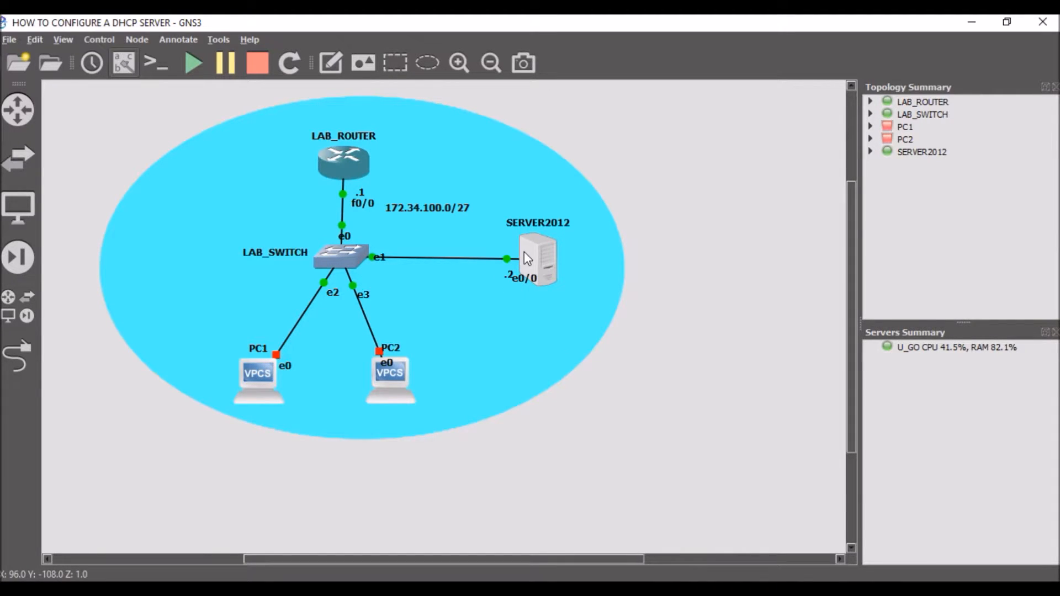
Step: Exclude the address range 172.34.100.1 to 172.34.100.5 from the scope
mouse_move(524, 251)
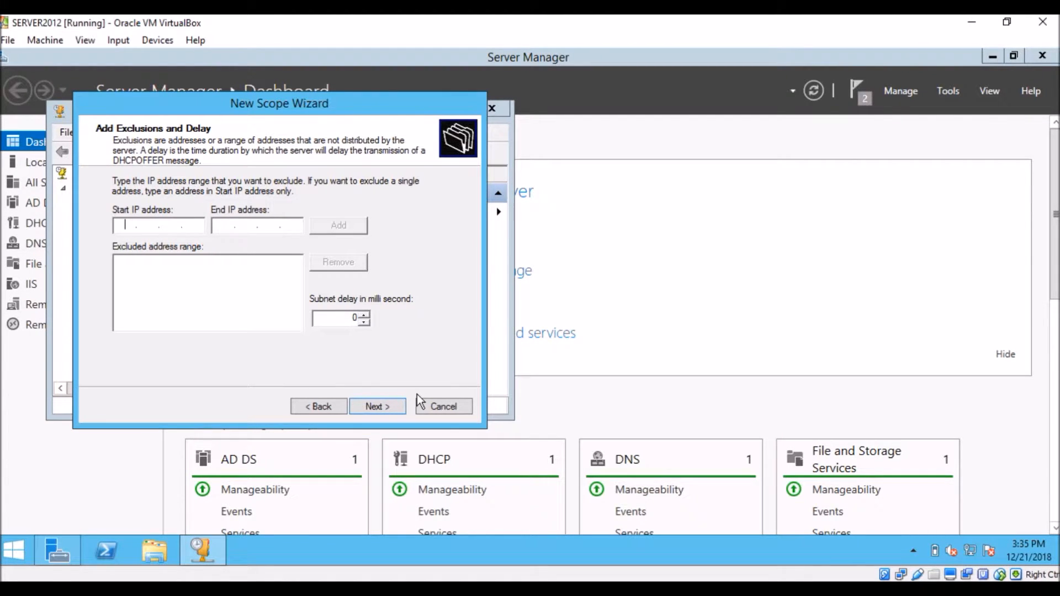
type("172.")
type("34.100.1")
left_click(224, 223)
type("172.34.100.")
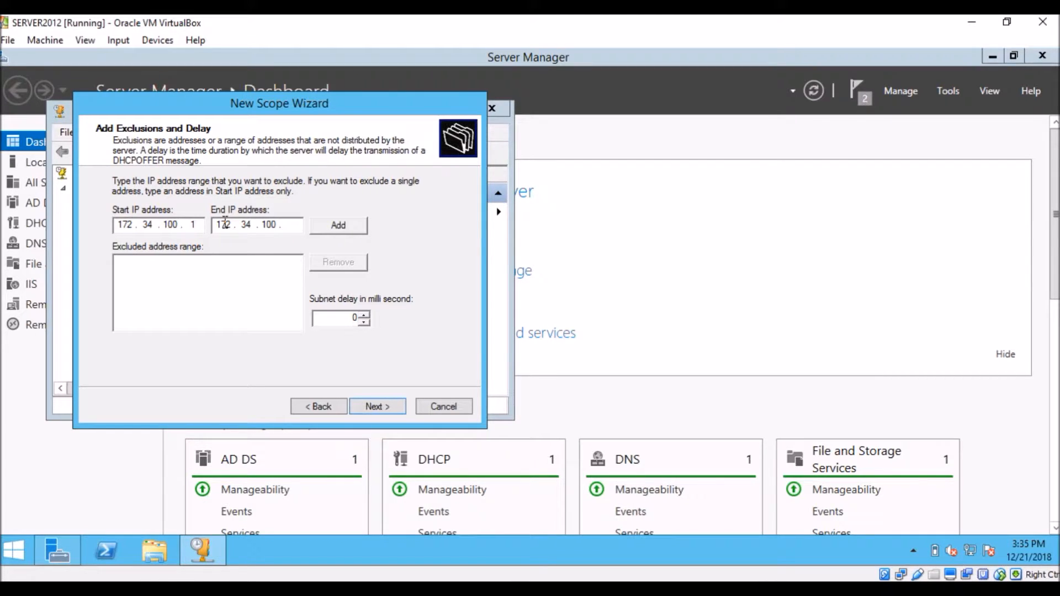
type("5")
left_click(347, 225)
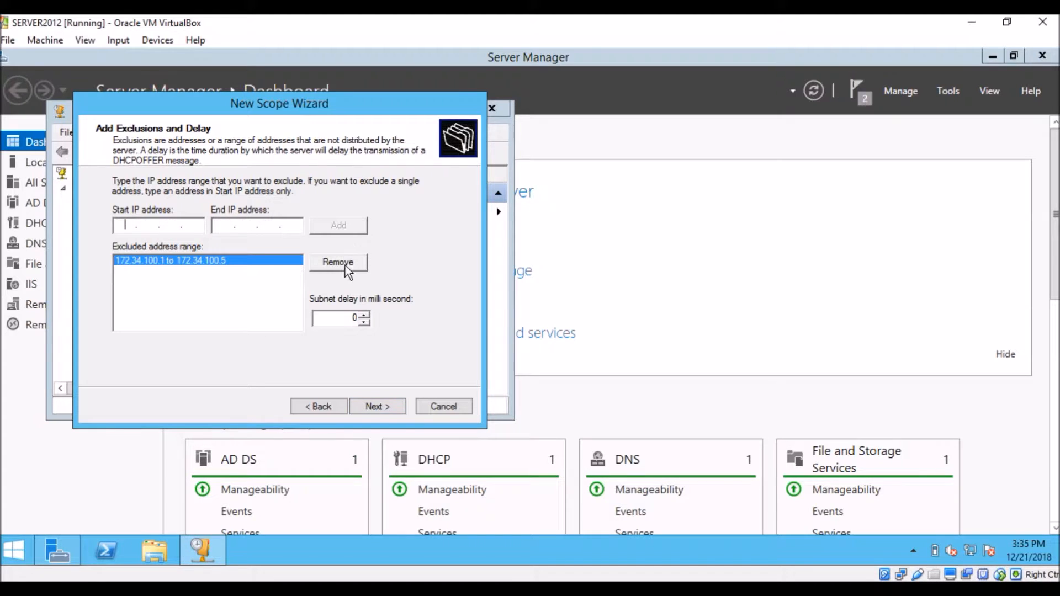
Step: Keep the default lease duration and choose to configure the scope's DHCP options now, dismissing the LAB_ROUTER console in between
left_click(376, 406)
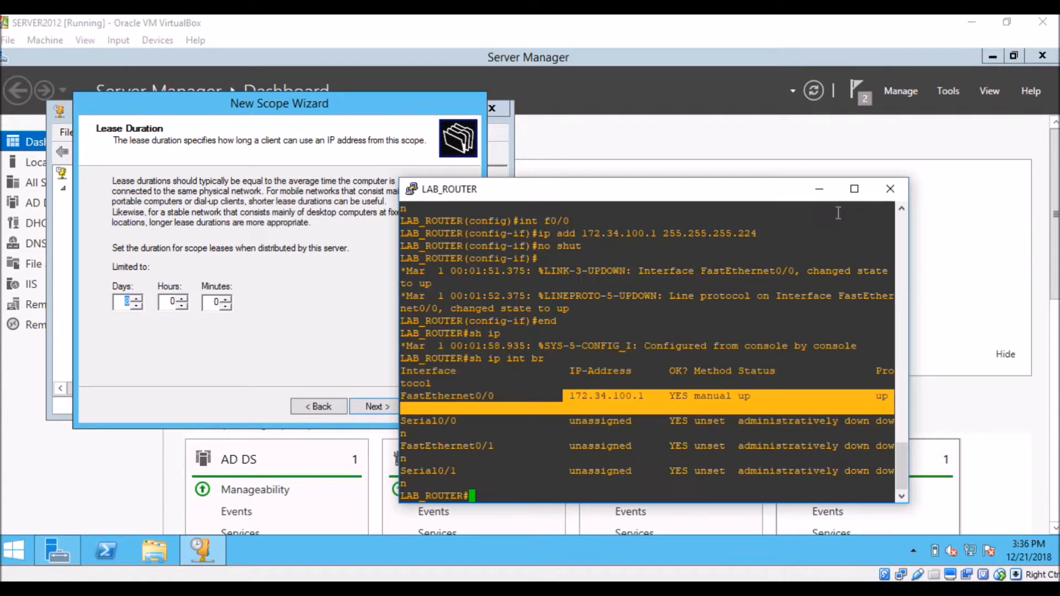
left_click(884, 191)
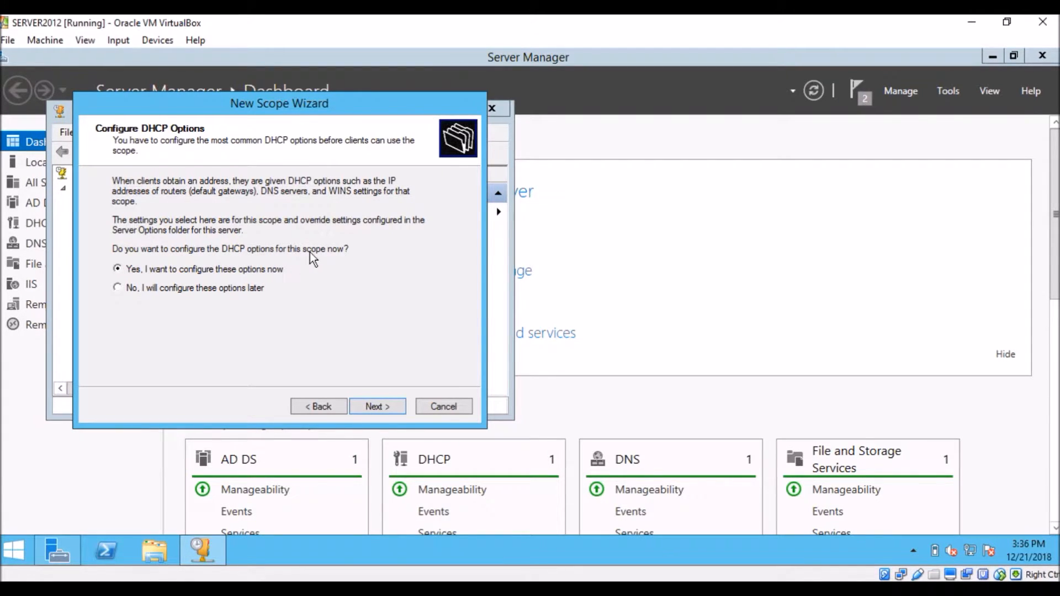
left_click(372, 406)
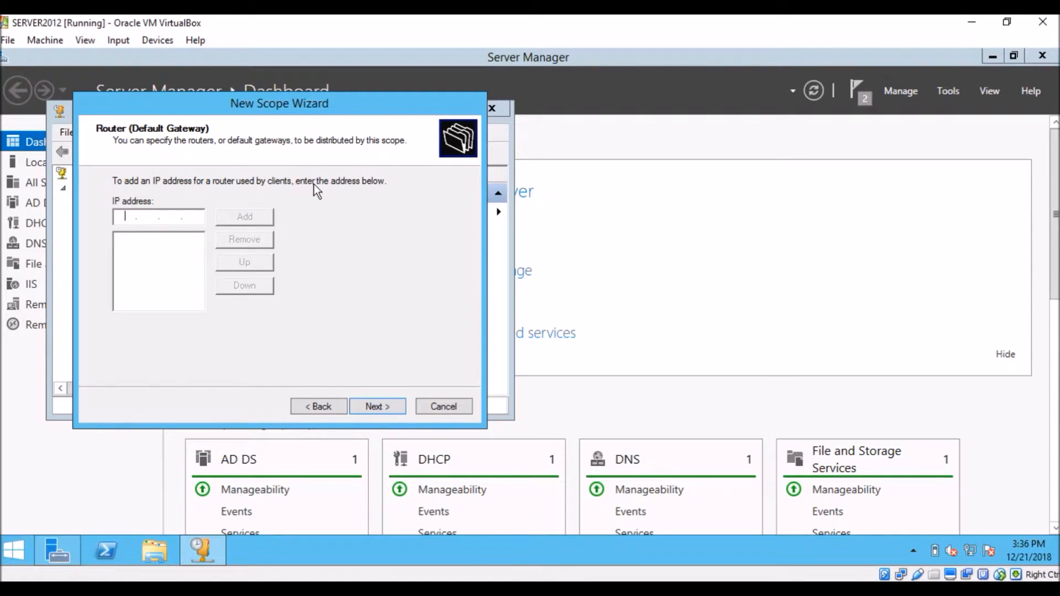
Step: Add 172.34.100.1 as the scope's default gateway and proceed to the domain and DNS settings
left_click(129, 216)
type("172.34.100.1")
left_click(254, 216)
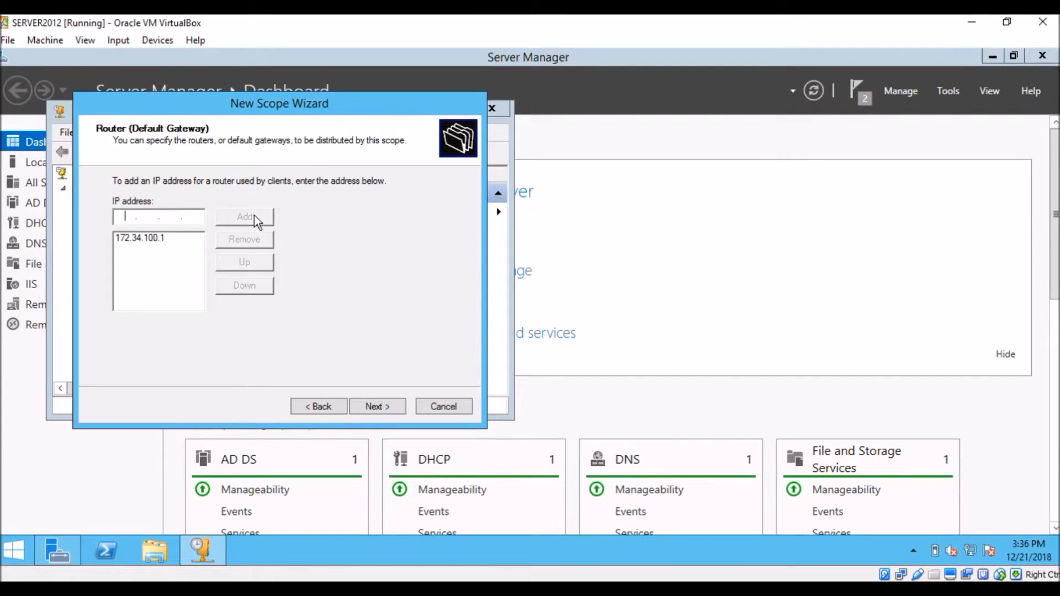
left_click(373, 409)
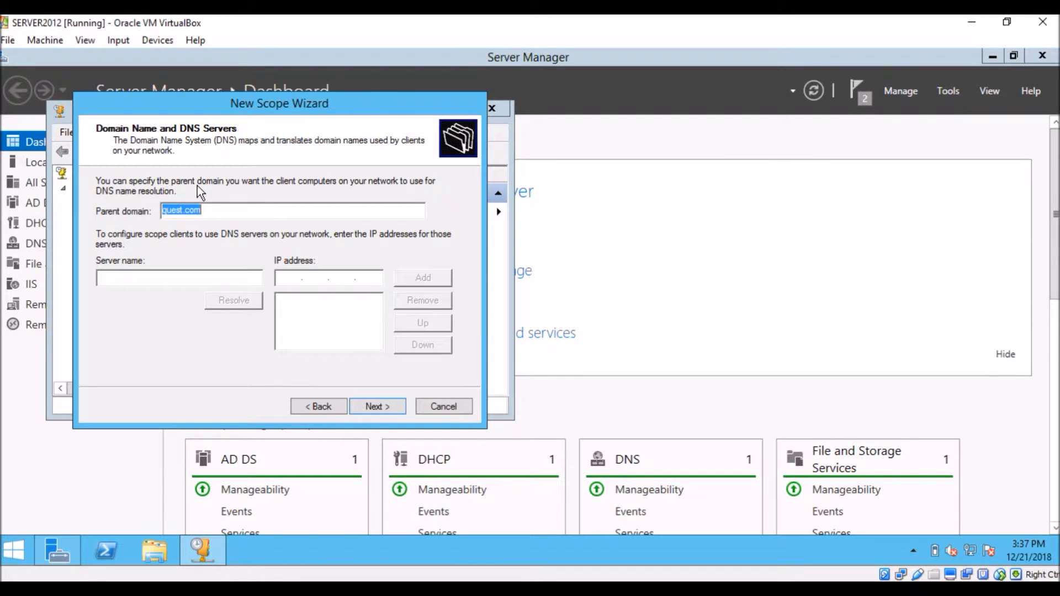
Step: Finish the scope wizard with parent domain quest.com, no WINS servers and immediate activation, and close the DHCP console
left_click(220, 215)
left_click(381, 408)
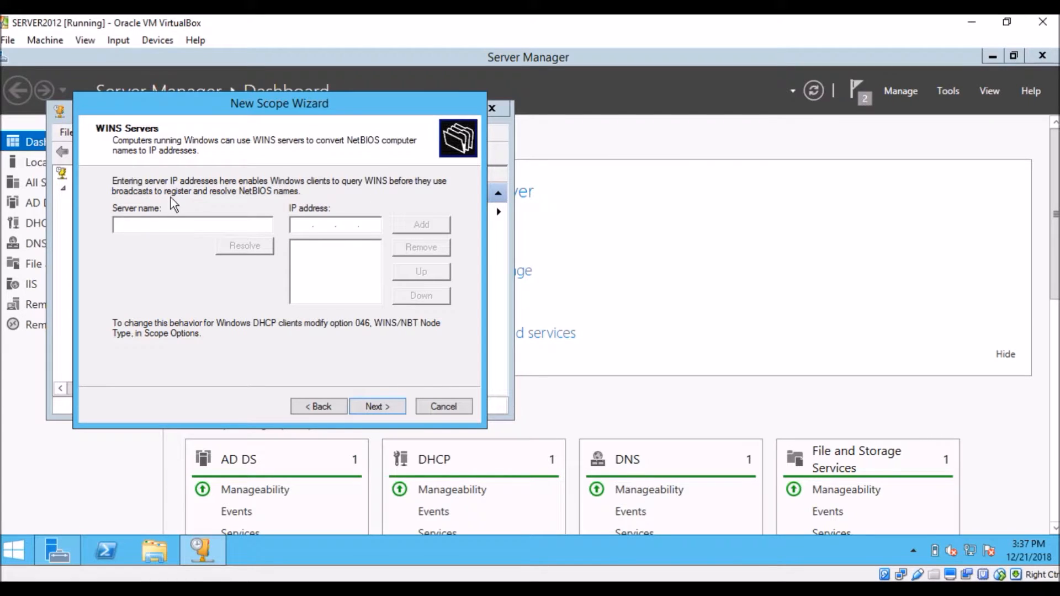
left_click(370, 405)
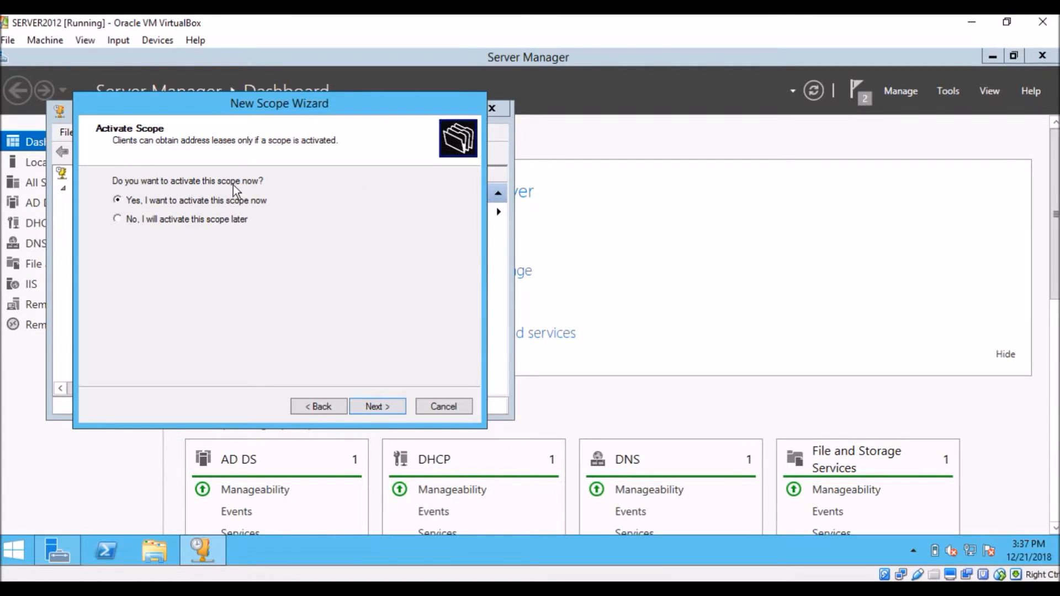
left_click(386, 408)
left_click(394, 408)
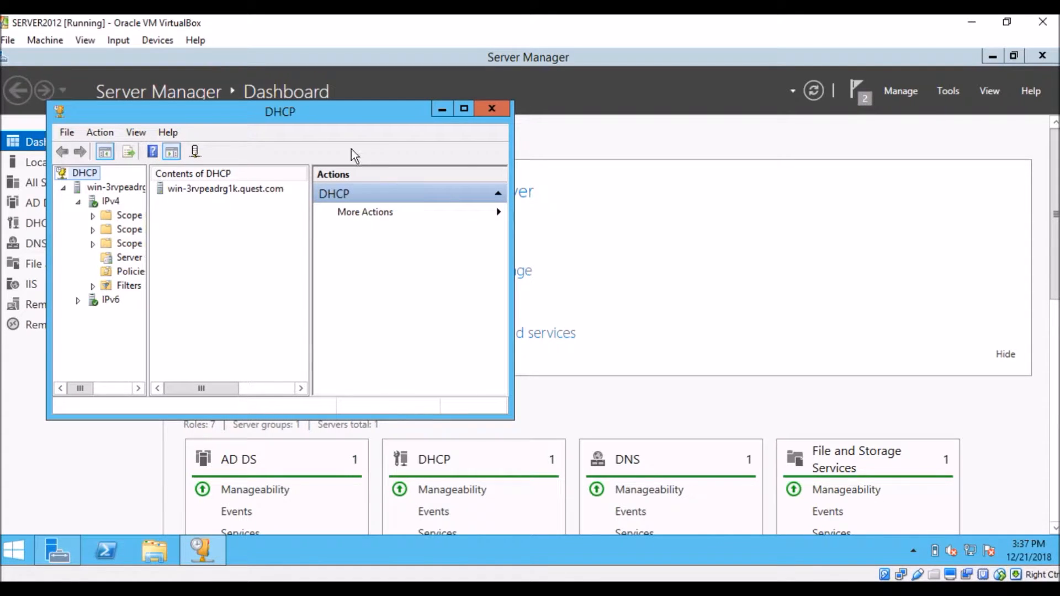
left_click(492, 110)
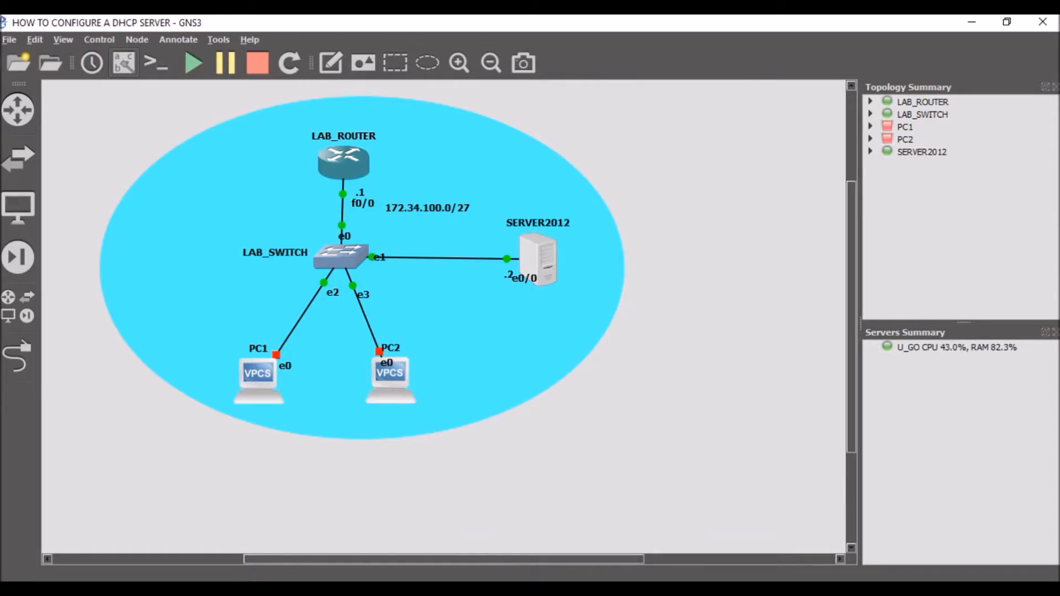
Step: Start PC1 in the GNS3 topology and allow vpcs through Windows Defender Firewall on public networks
right_click(261, 375)
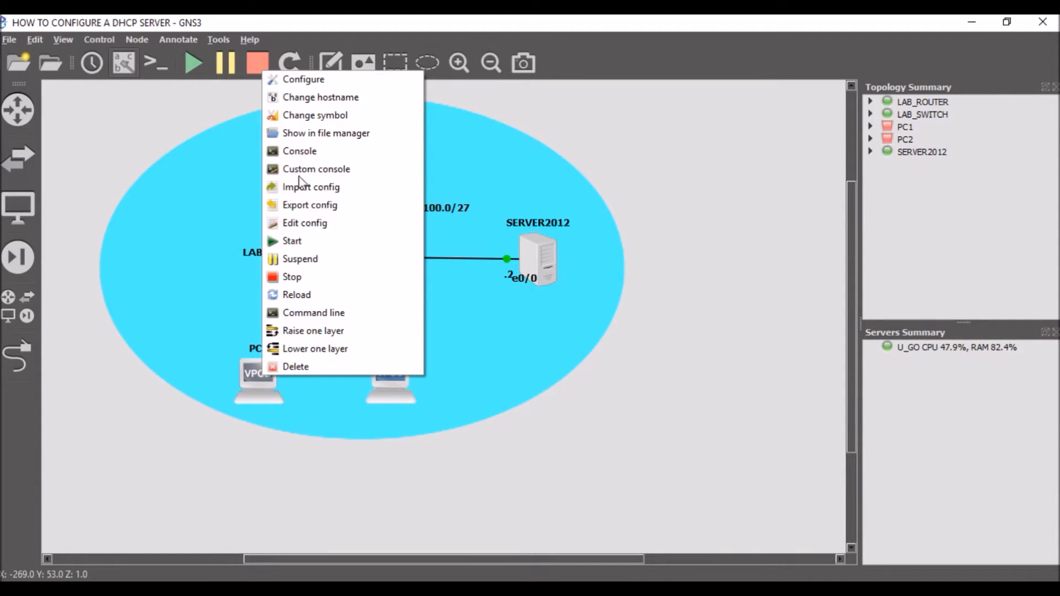
left_click(306, 244)
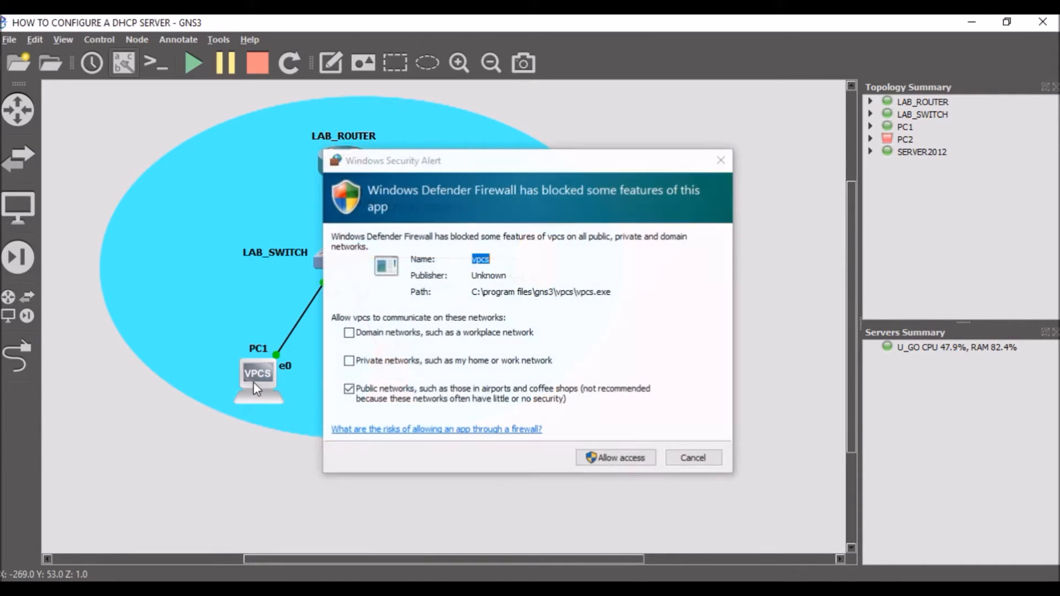
left_click(624, 459)
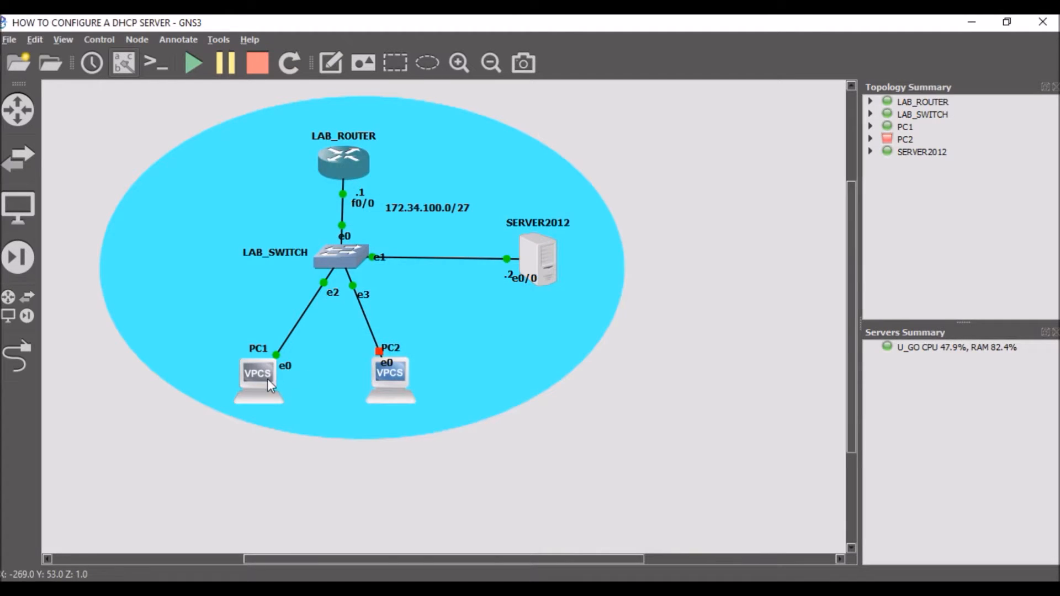
Step: Open PC1's console and display its IP settings with sh ip
right_click(268, 378)
left_click(308, 155)
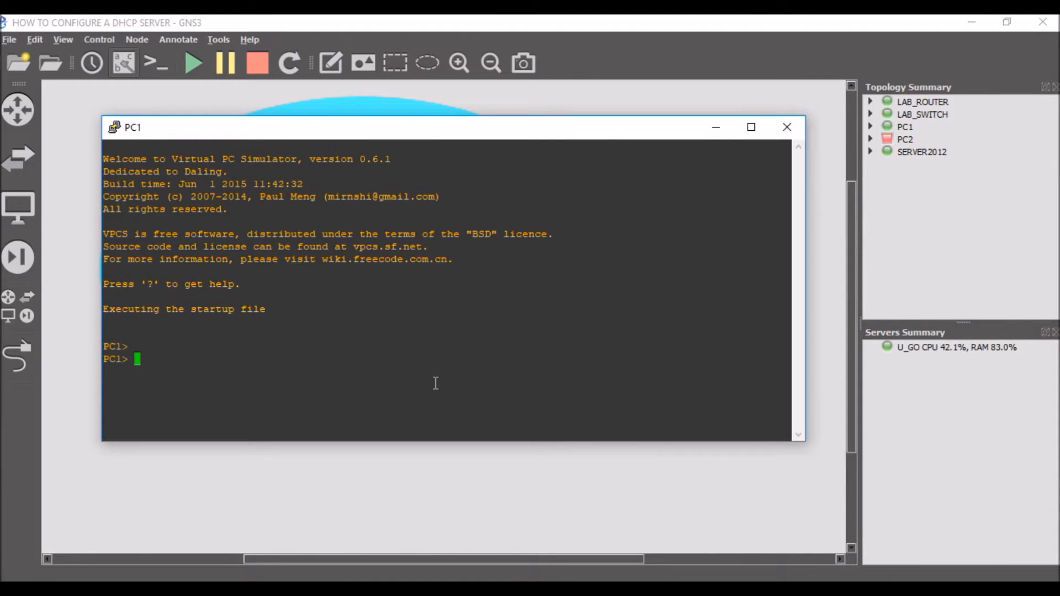
type("ip")
key("BackSpace")
key("BackSpace")
key("BackSpace")
type("sho")
key("BackSpace")
key("BackSpace")
type("ip")
key("Return")
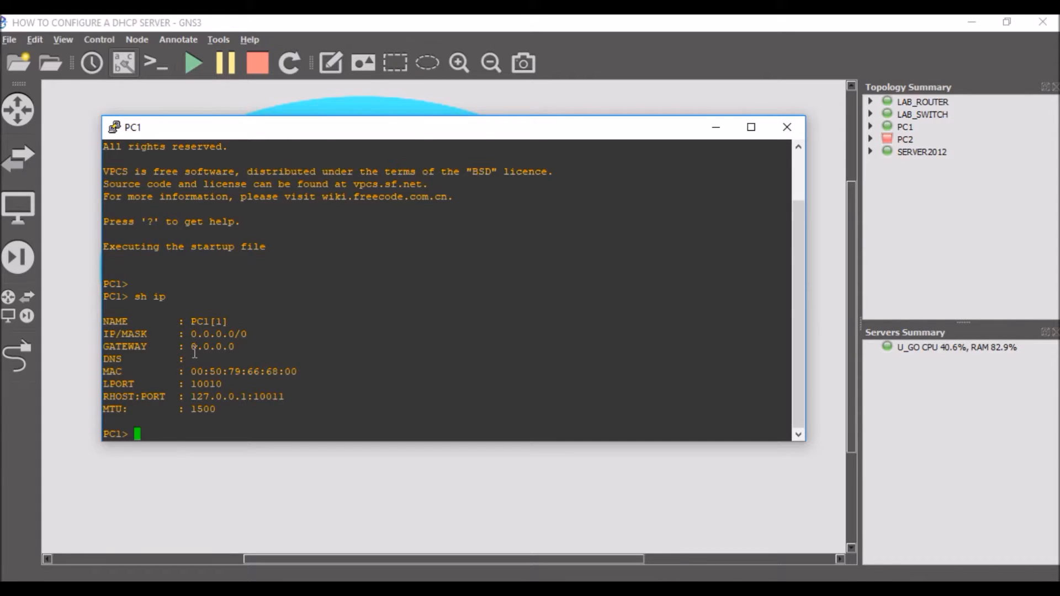
Step: List the available options of the ip command on PC1 with ip ?
type("ip ?")
key("Return")
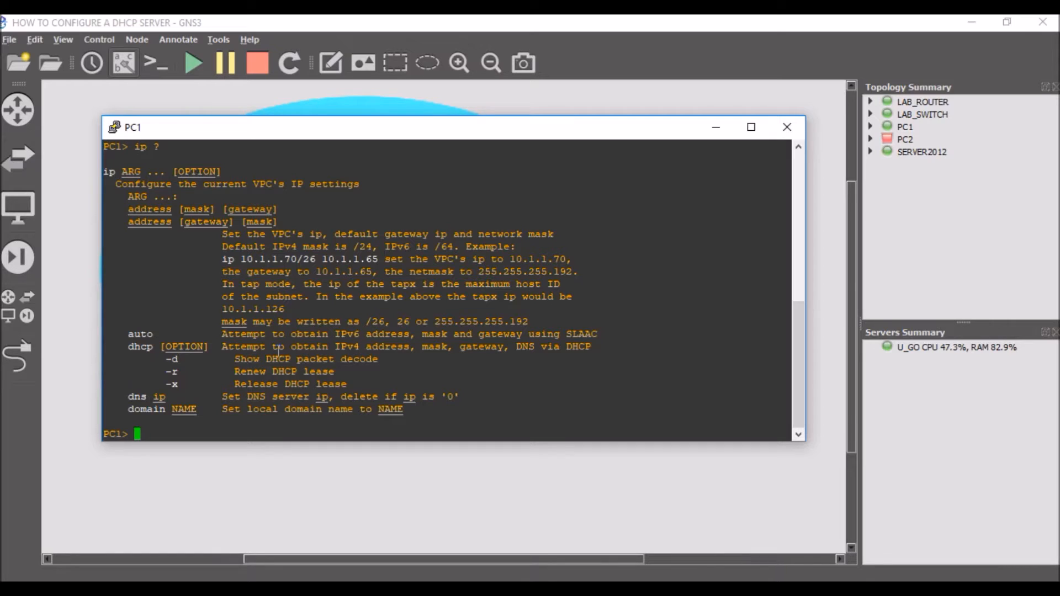
Step: Try to obtain an IPv4 address for PC1 with ip dhcp, running the request twice
type("ip")
type("dhcp")
key("Return")
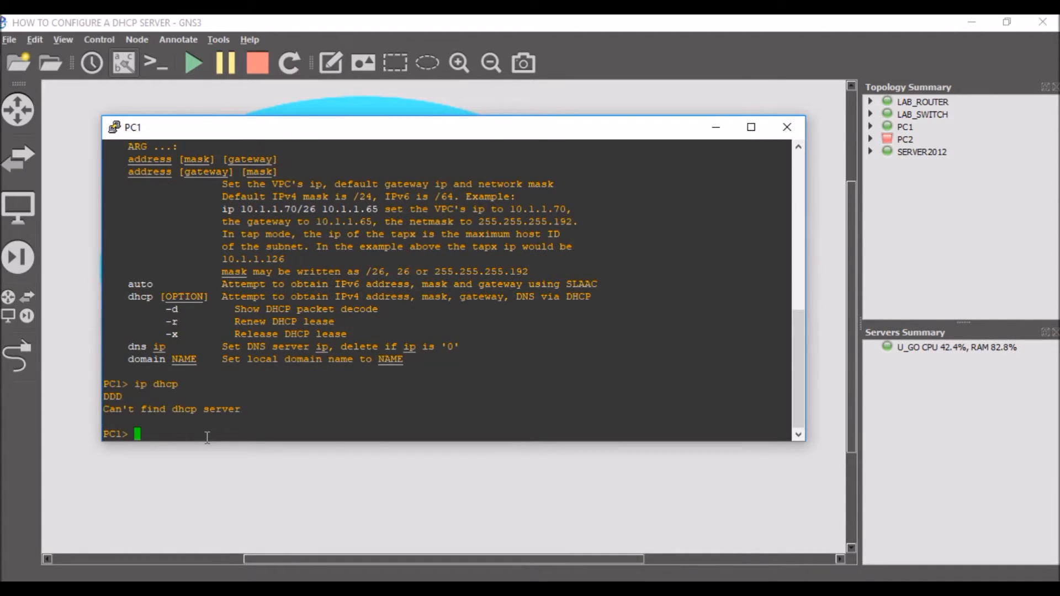
key("Up")
key("Return")
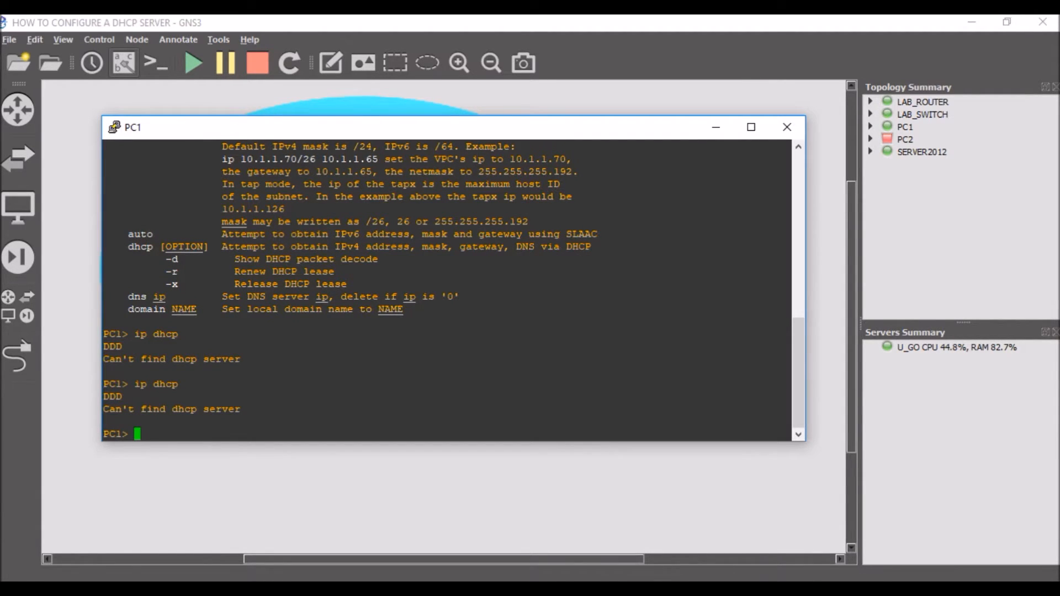
Step: Switch to the SERVER2012 virtual machine and examine the Ethernet connection's details through Network and Sharing Center
key("alt+Tab")
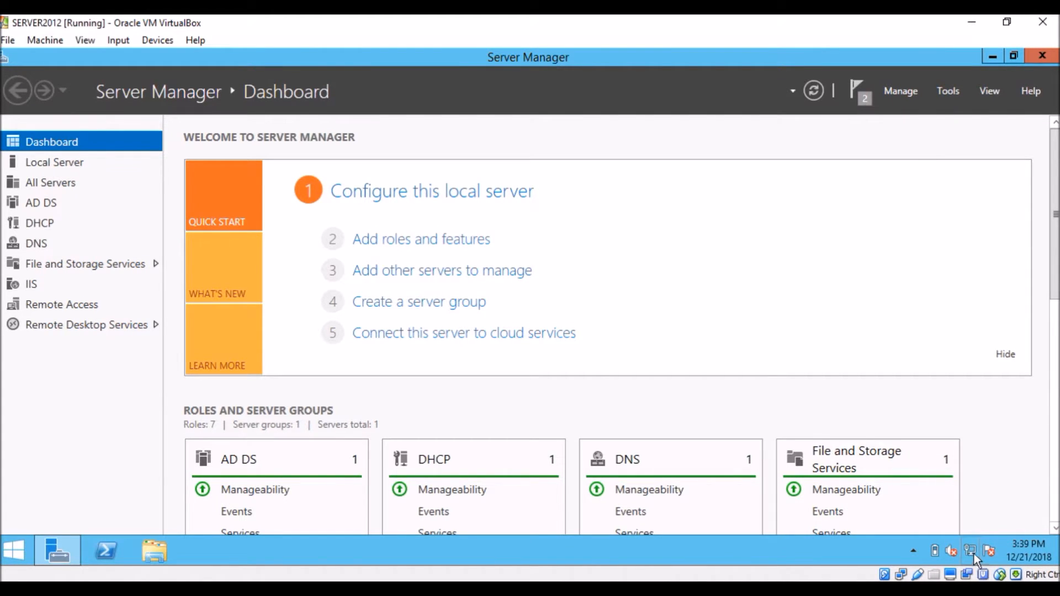
mouse_move(970, 552)
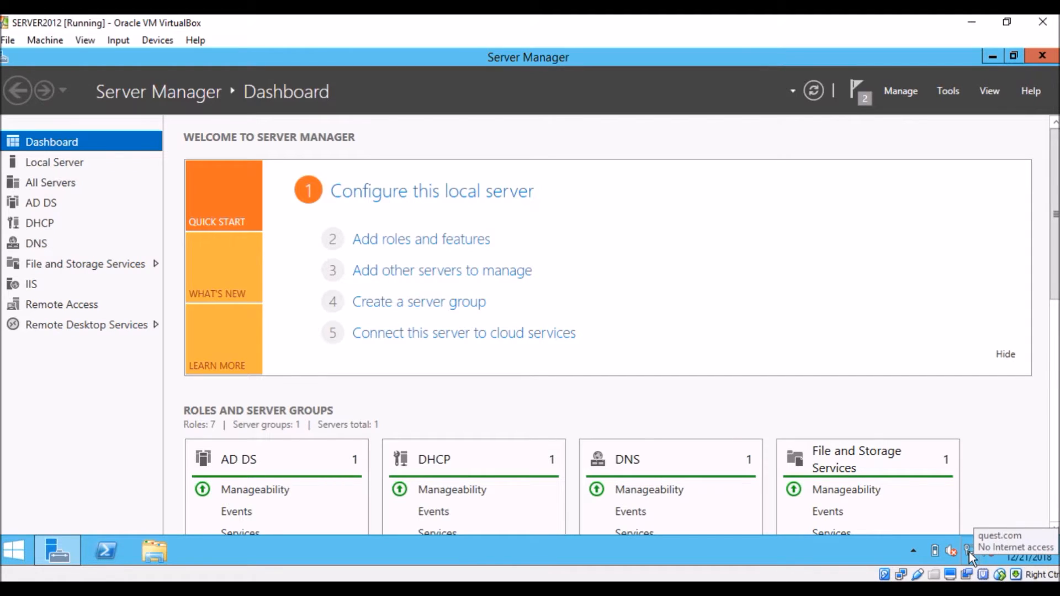
right_click(969, 552)
left_click(952, 542)
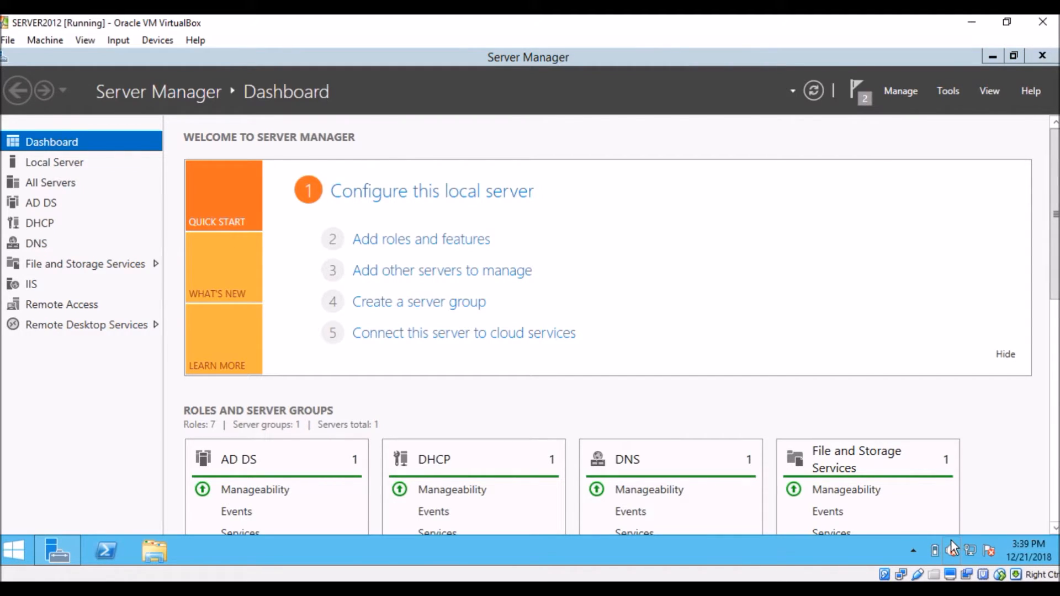
left_click(718, 197)
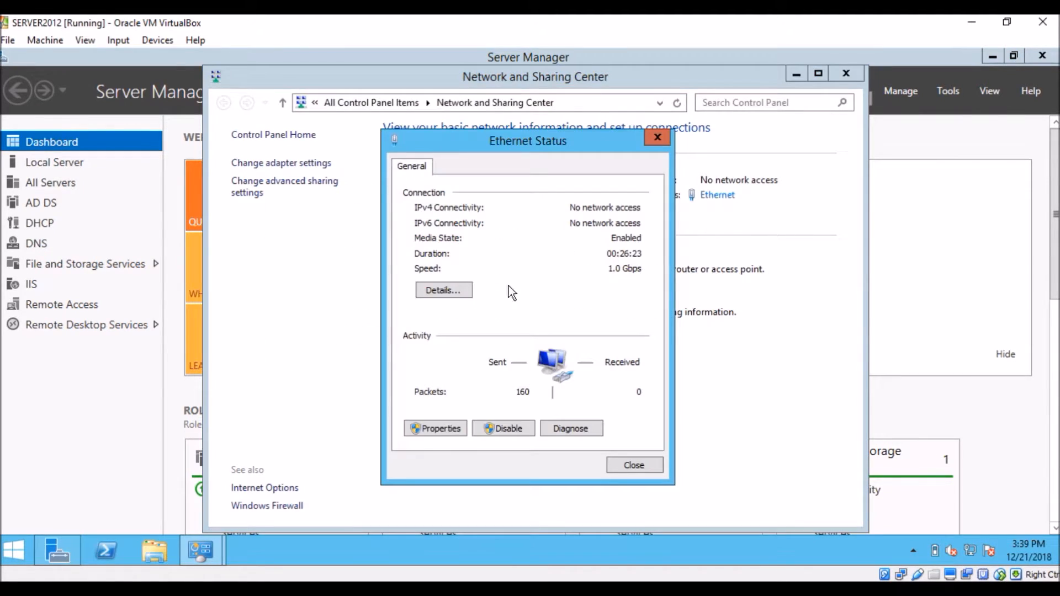
left_click(445, 290)
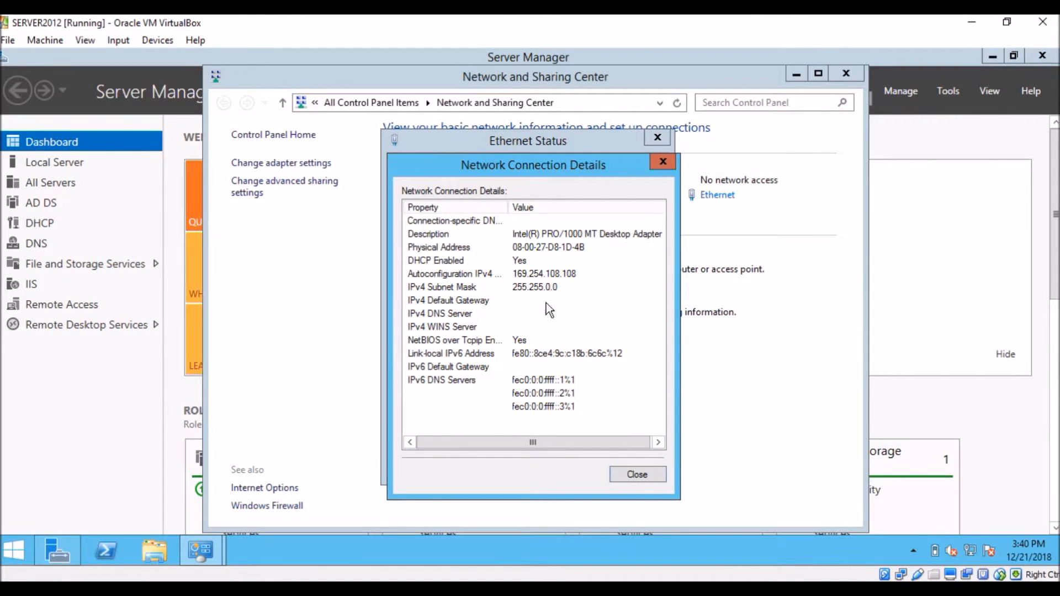
left_click(638, 475)
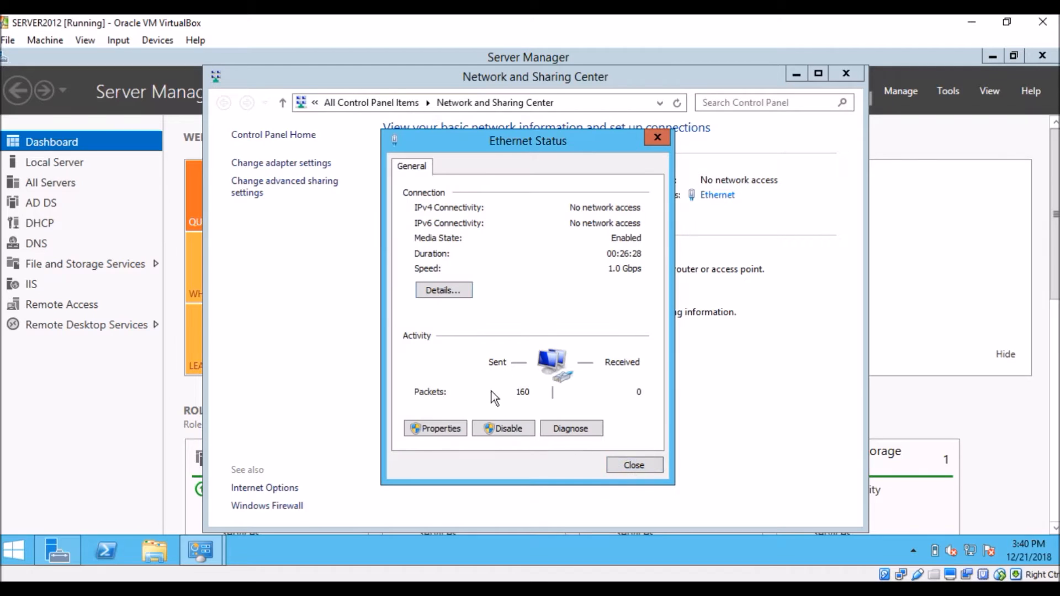
Step: Open the Ethernet adapter's TCP/IPv4 properties on SERVER2012 and assign the static IP address 172.34.100.2
left_click(453, 429)
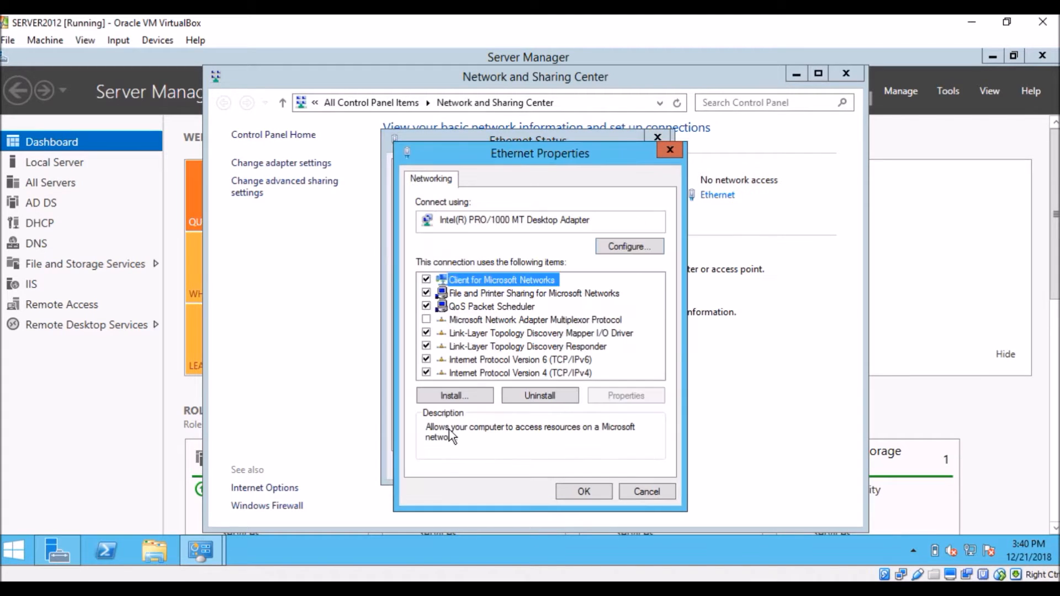
double_click(522, 373)
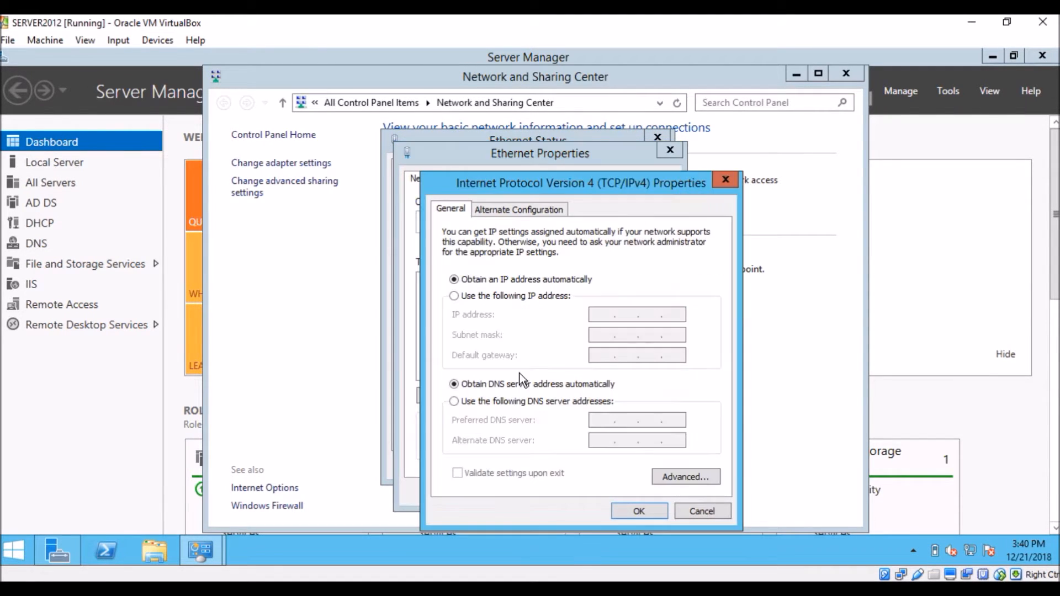
left_click(496, 301)
left_click(599, 316)
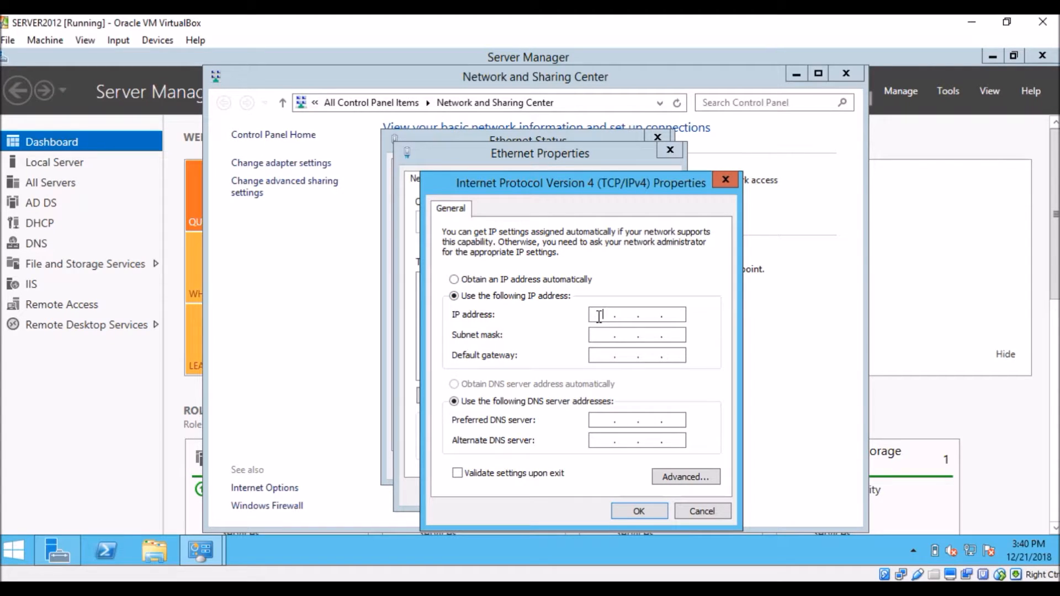
type("172 . 34 . 100 . 2")
key("Tab")
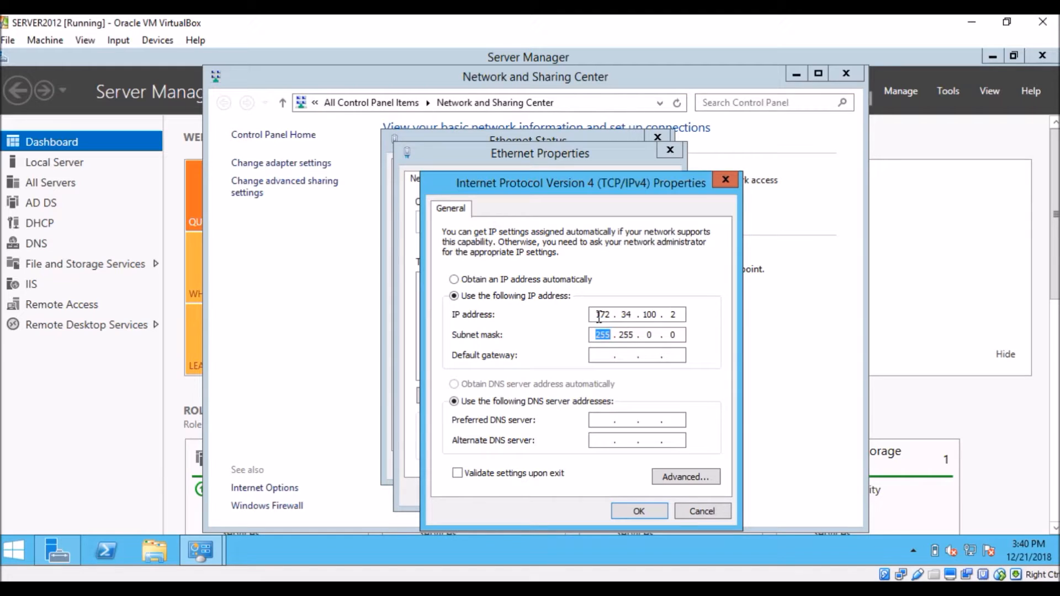
Step: Set the subnet mask to 255.255.255.224 and the default gateway to 172.34.100.1, and apply the IPv4 settings
key("Right")
key("Tab")
key("Tab")
left_click(654, 335)
key("BackSpace")
type("255 . 224")
left_click(592, 354)
type("172")
type("34")
type("100")
type("1")
left_click(639, 511)
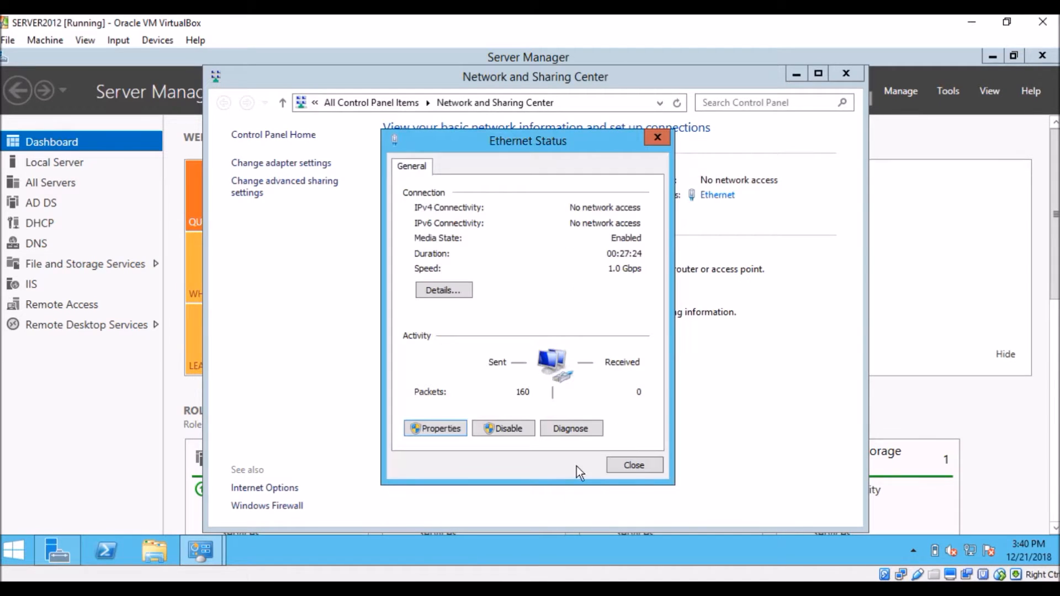
Step: Check the Ethernet connection's details for the new IPv4 settings, and close the status windows
left_click(458, 291)
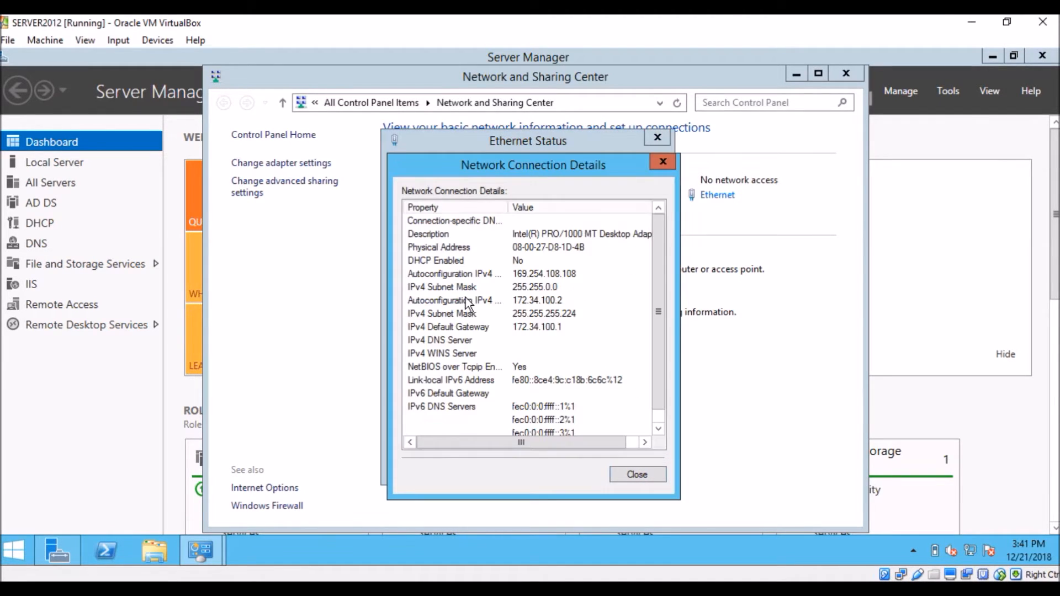
left_click(641, 477)
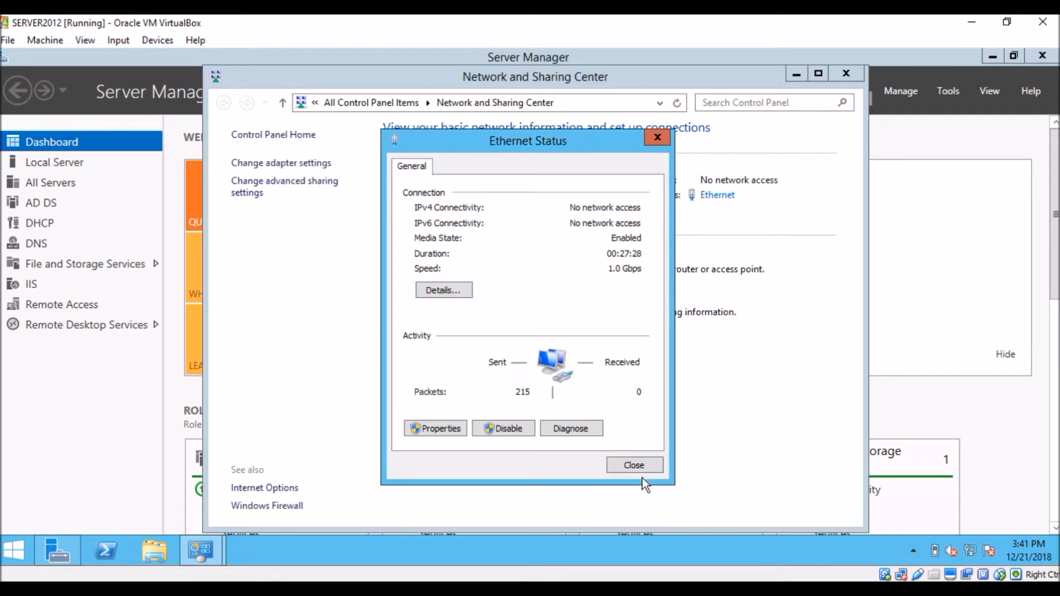
left_click(637, 465)
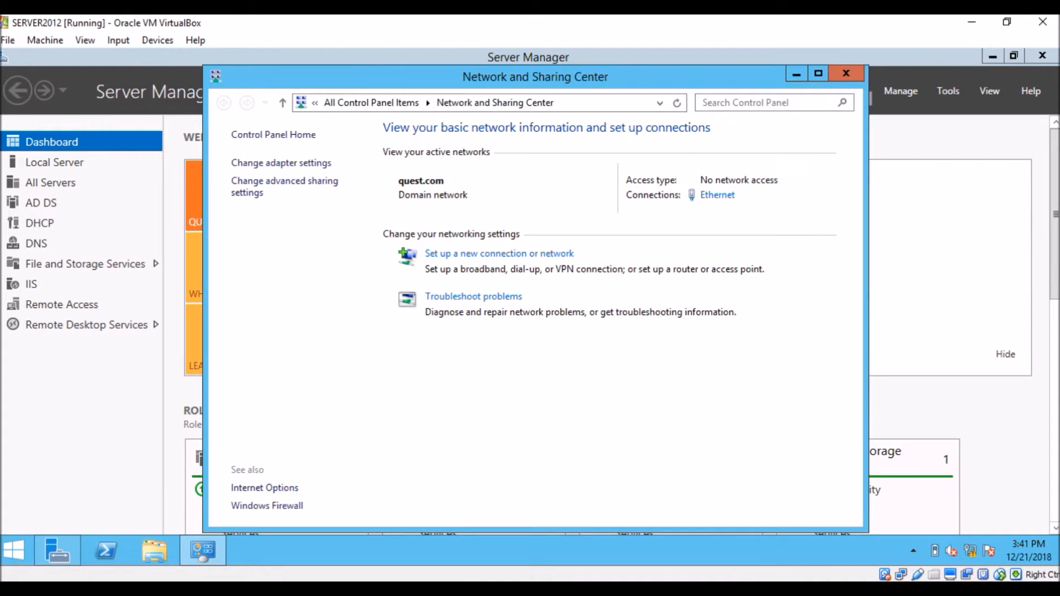
Step: Switch to PC1's console and try twice more to obtain an IPv4 address with ip dhcp
left_click(835, 590)
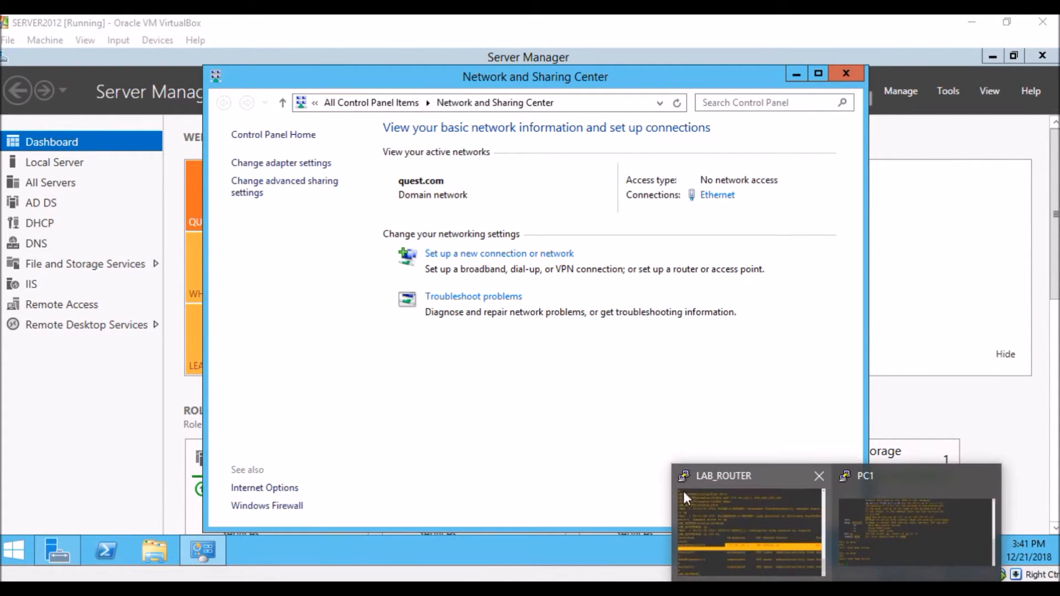
left_click(866, 518)
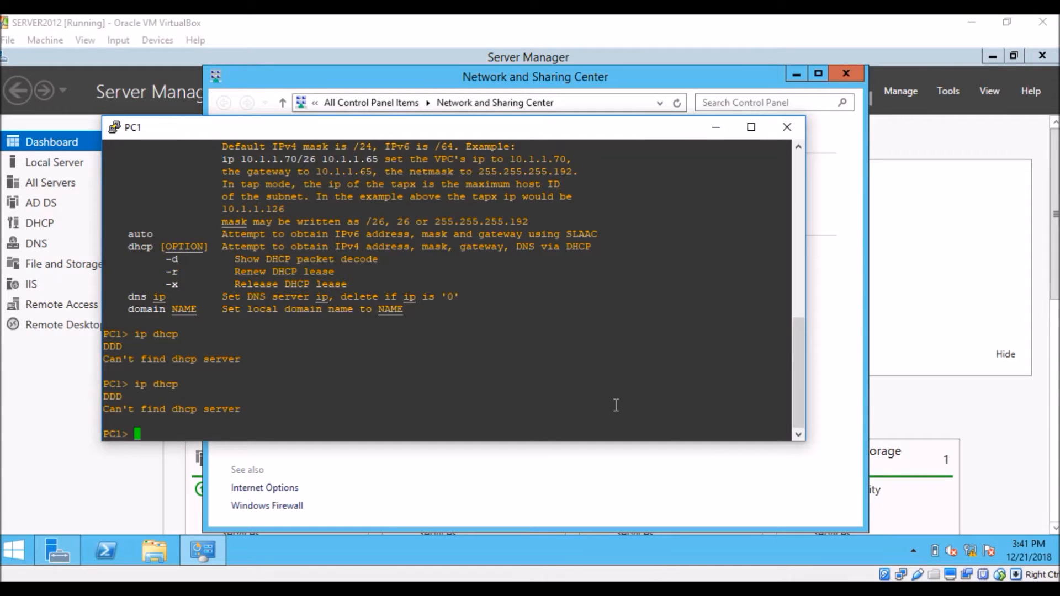
key("Up")
key("Return")
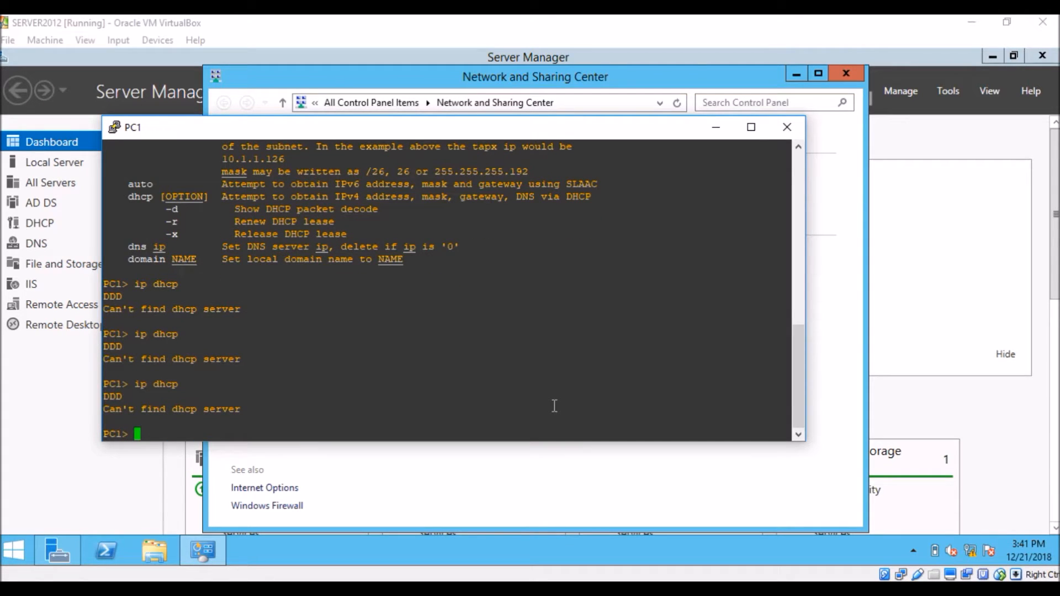
key("Up")
key("Return")
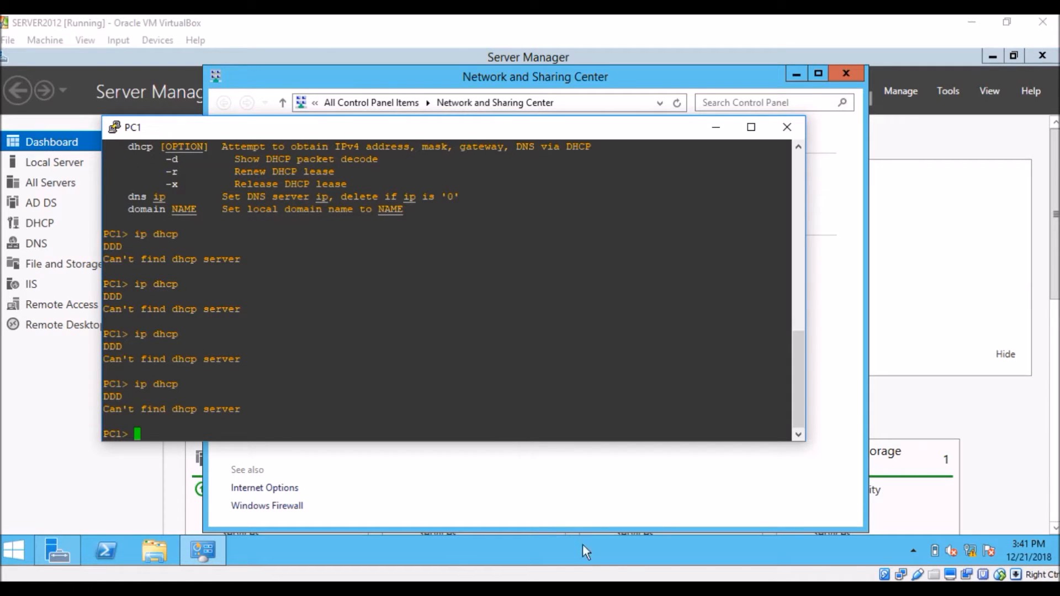
Step: Switch to LAB_ROUTER's console and test connectivity to the server with ping 172.34.100.2
mouse_move(821, 577)
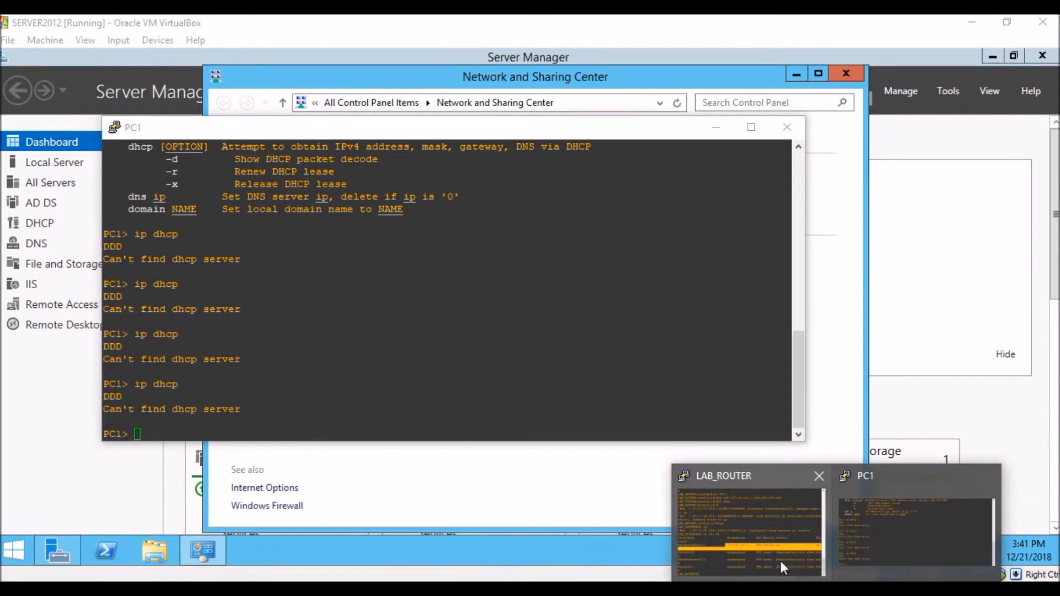
left_click(766, 538)
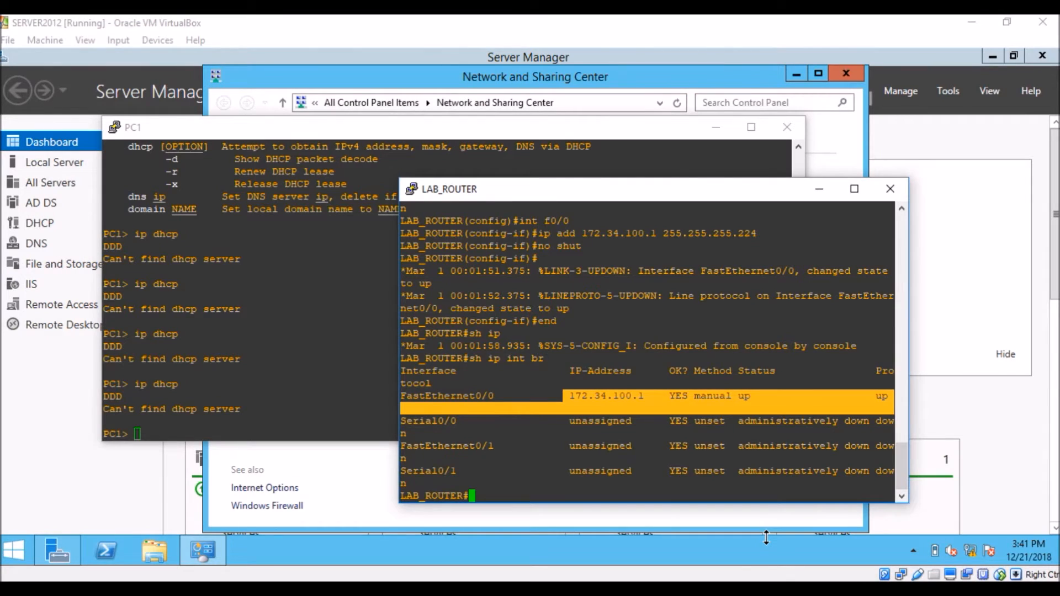
type("ping 172.34.100.2")
key("Return")
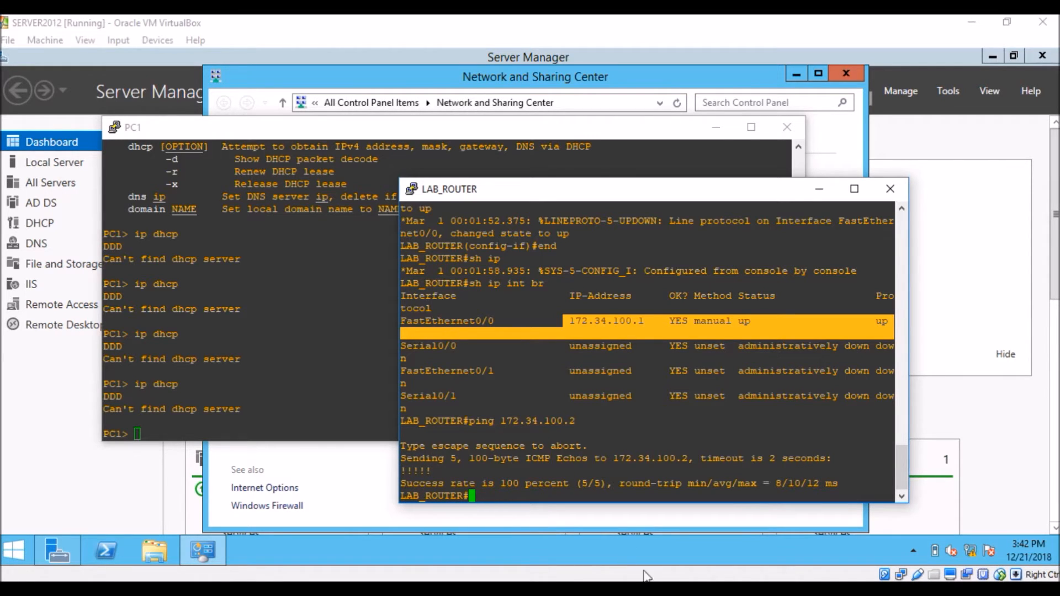
Step: Return to PC1's console and try the ip dhcp request once more
left_click(641, 589)
left_click(963, 530)
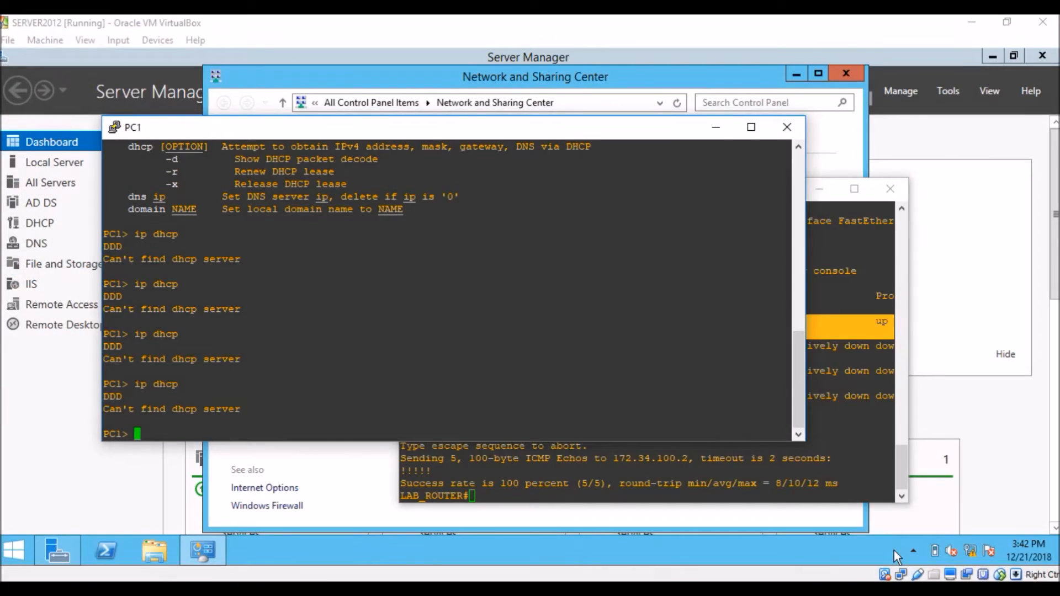
key("Up")
key("Return")
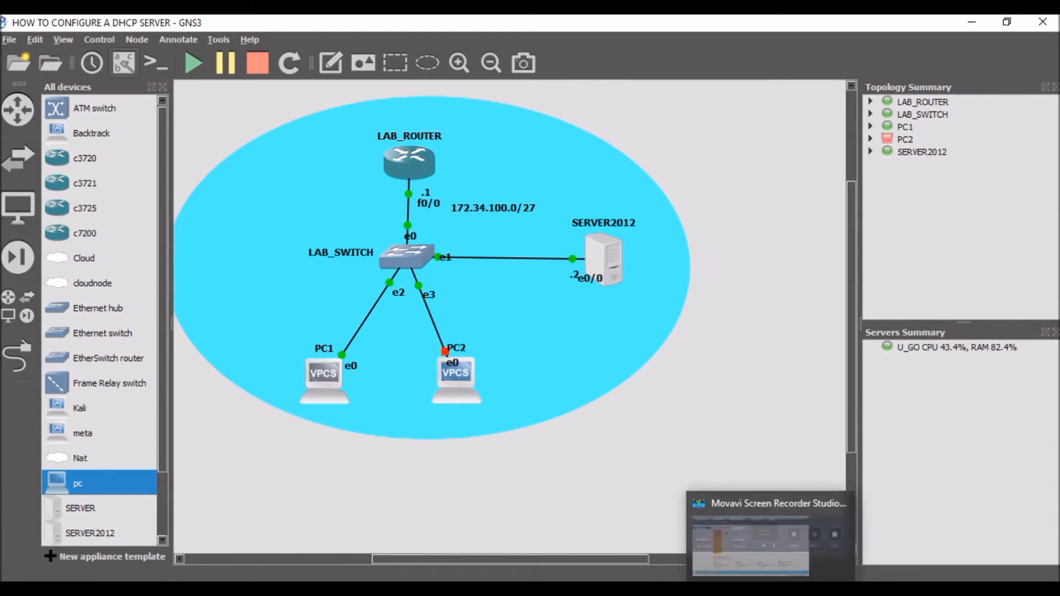
mouse_move(814, 589)
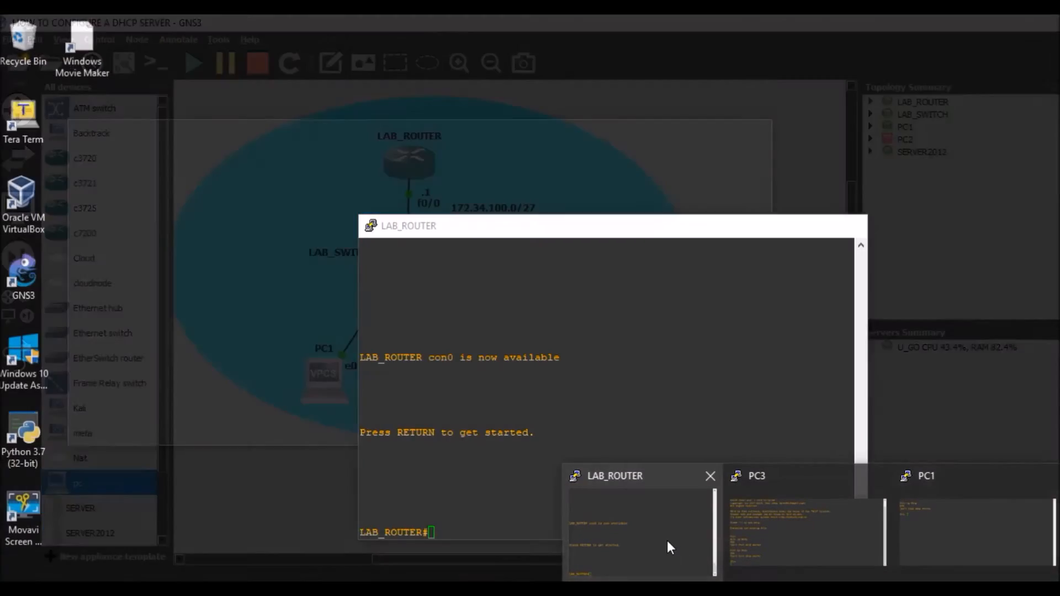
left_click(666, 545)
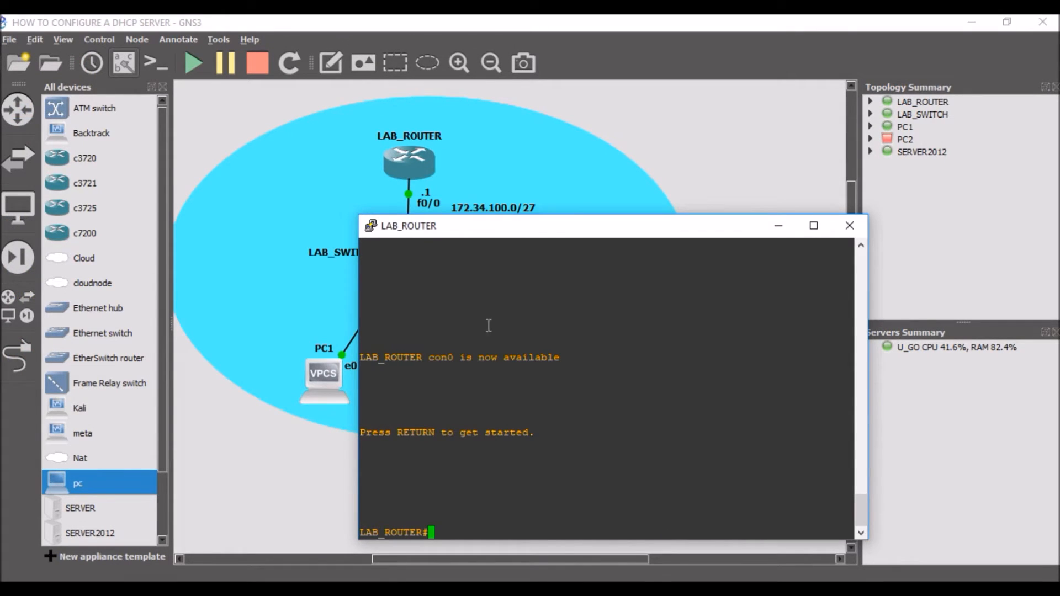
left_click(727, 150)
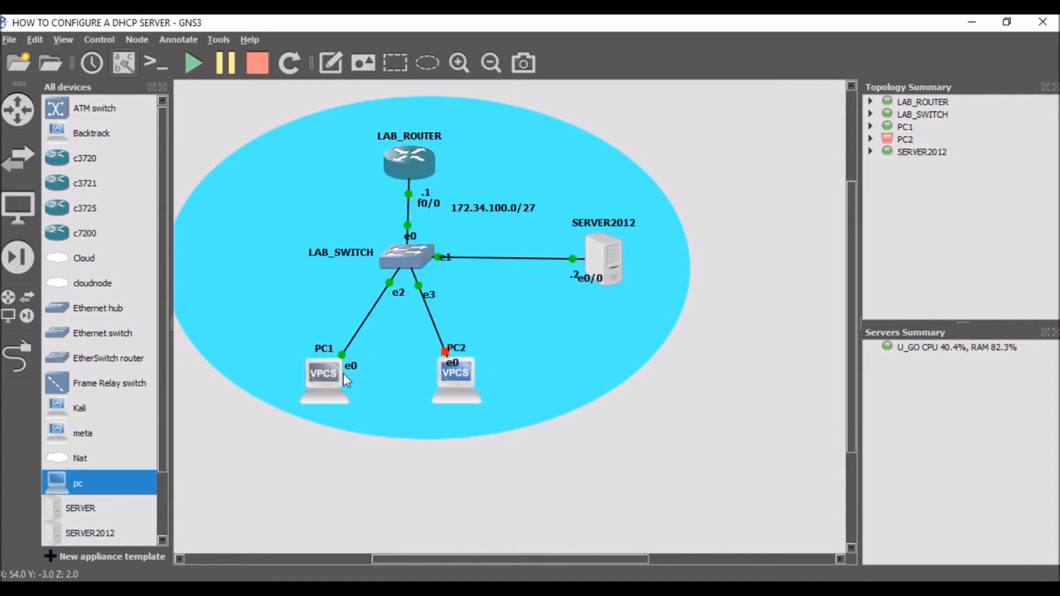
mouse_move(343, 374)
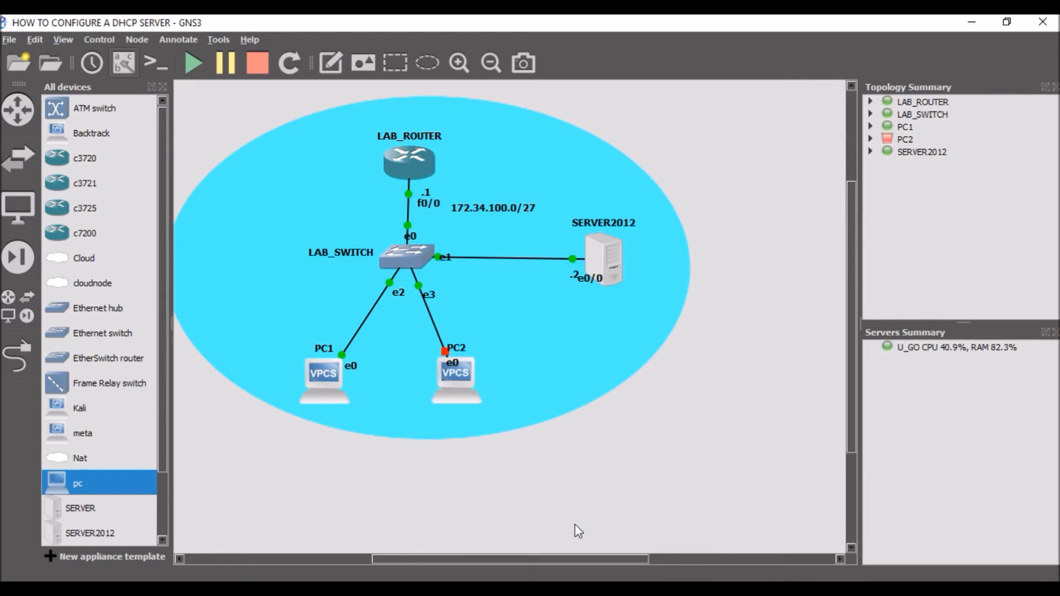
Step: In LAB_ROUTER's console, enter global configuration with conf t and open interface f0/0 for configuration
mouse_move(611, 277)
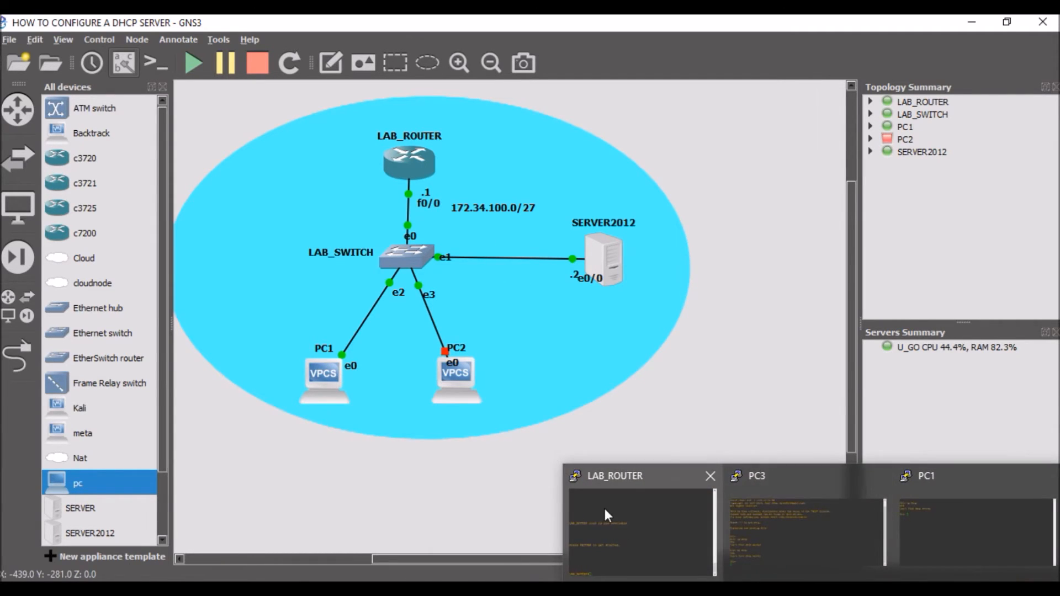
left_click(607, 509)
type("conf t")
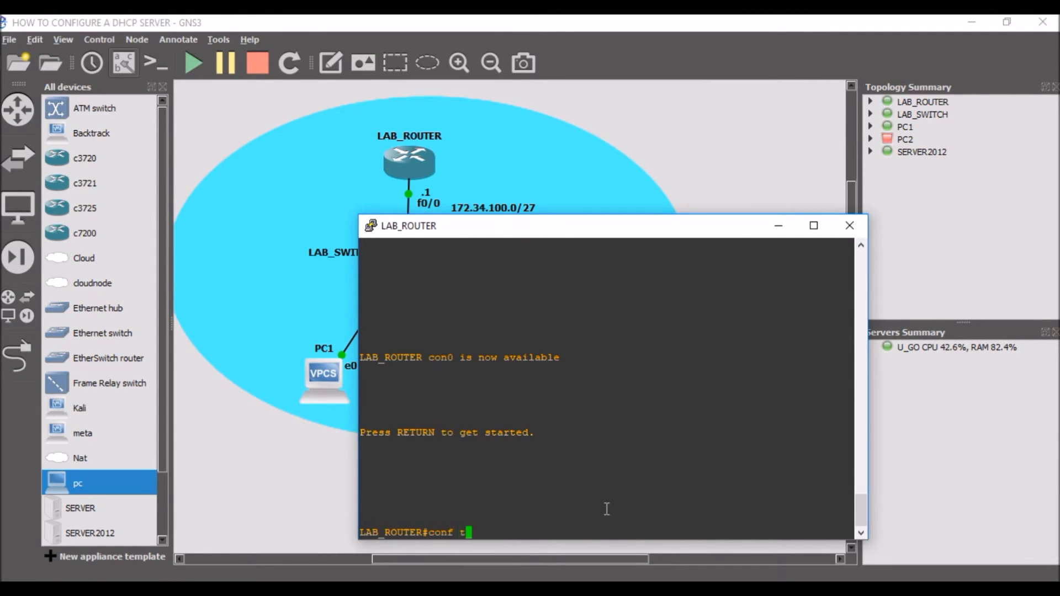
key("Return")
type("int f0/0")
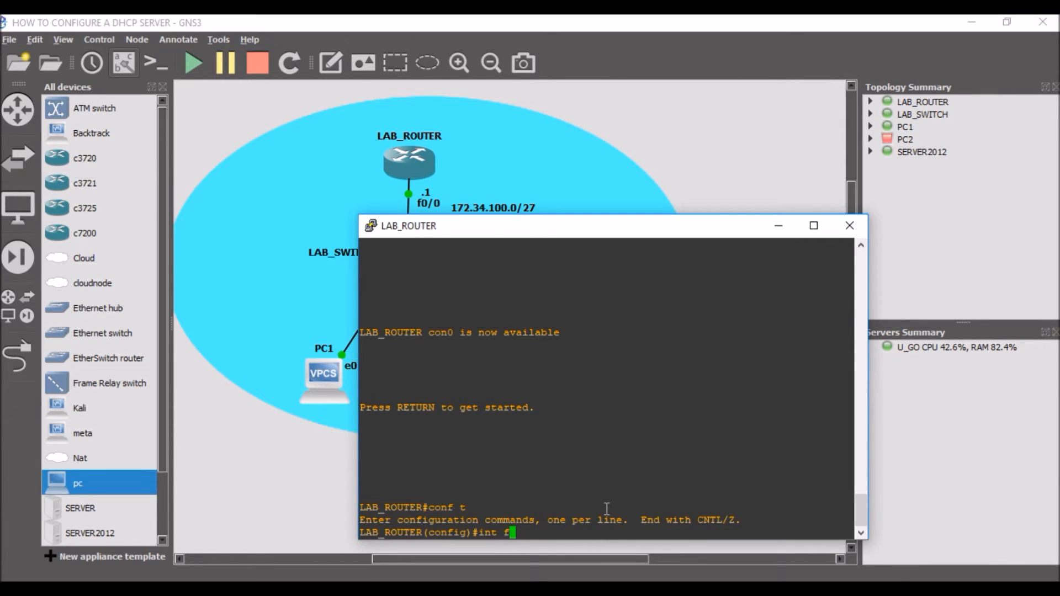
key("Return")
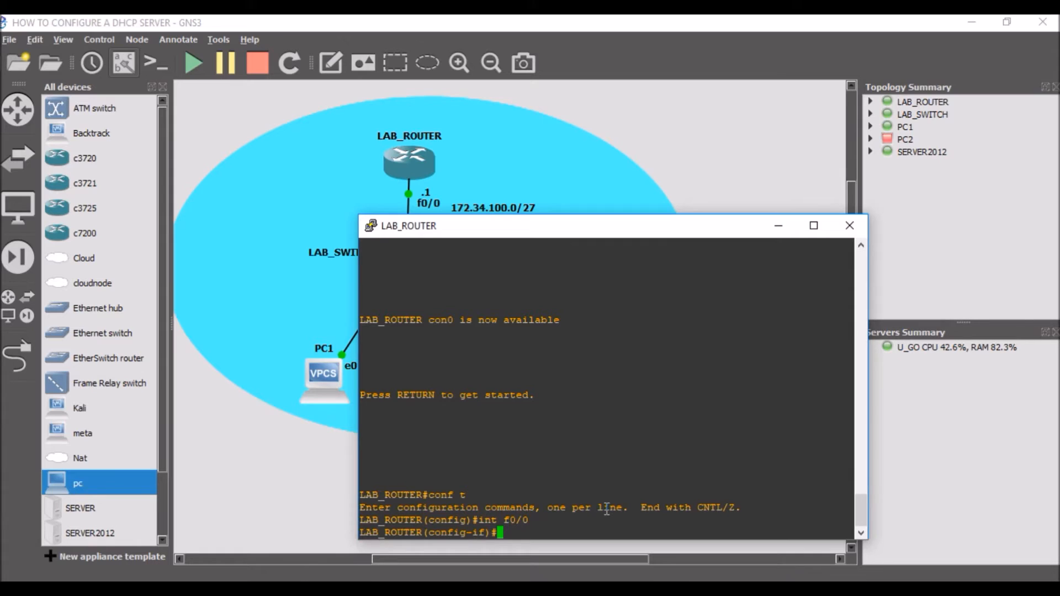
Step: Point interface f0/0 to the DHCP server with ip helper-address 172.34.100.2
type("ip help")
key("Tab")
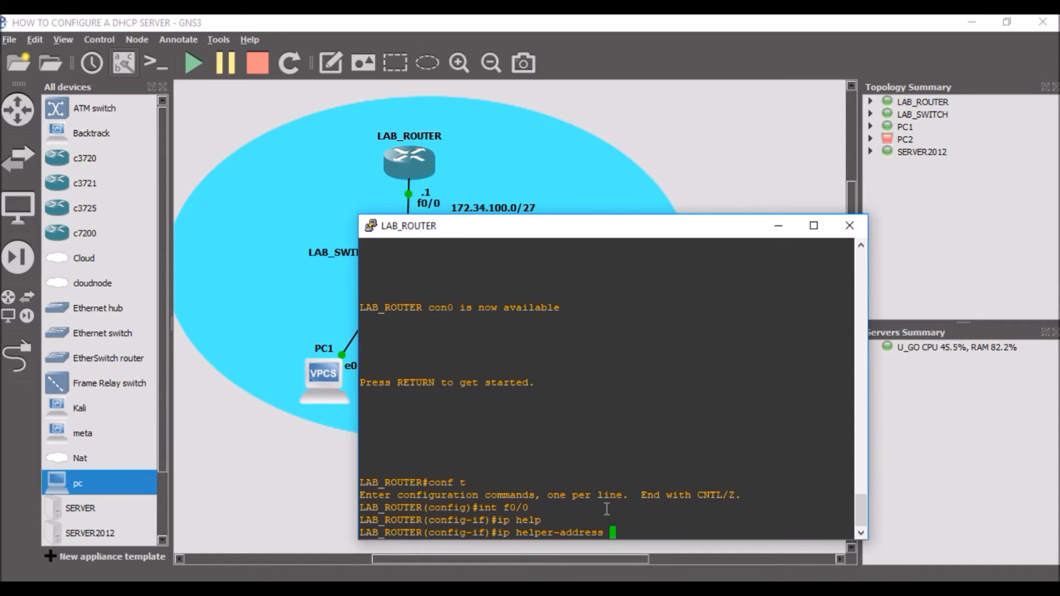
type("172.34.100.2")
key("Return")
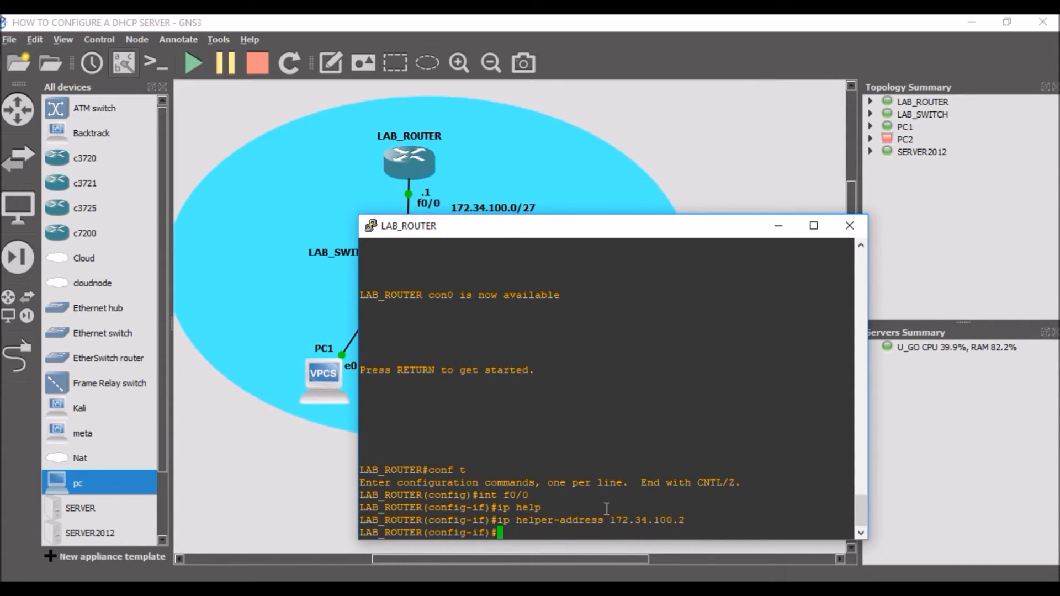
Step: Request an address for PC1 with ip dhcp and examine the leased IP address and gateway
key("alt+Tab")
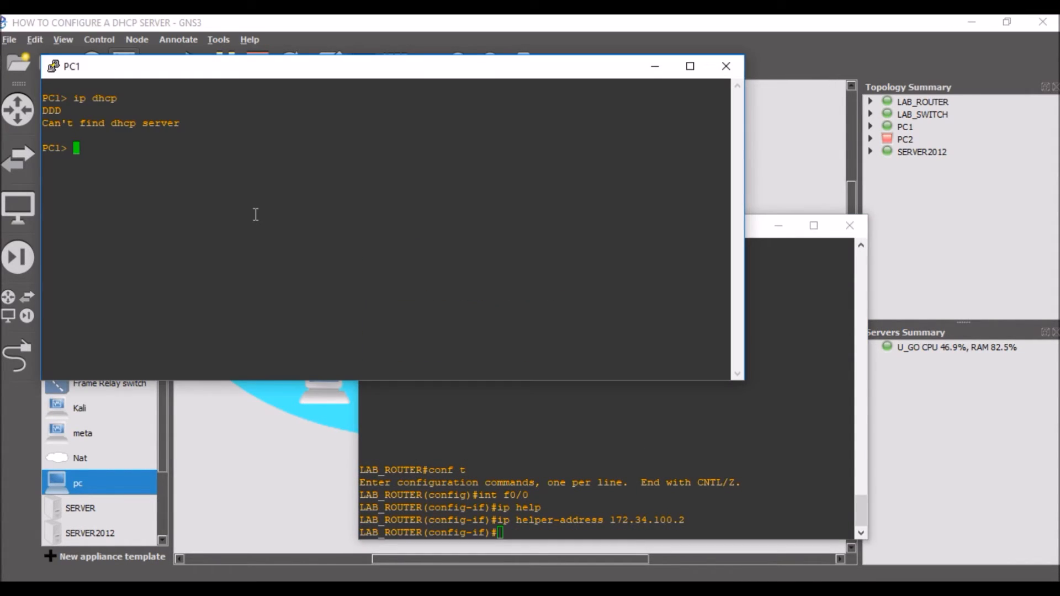
key("Up")
key("Return")
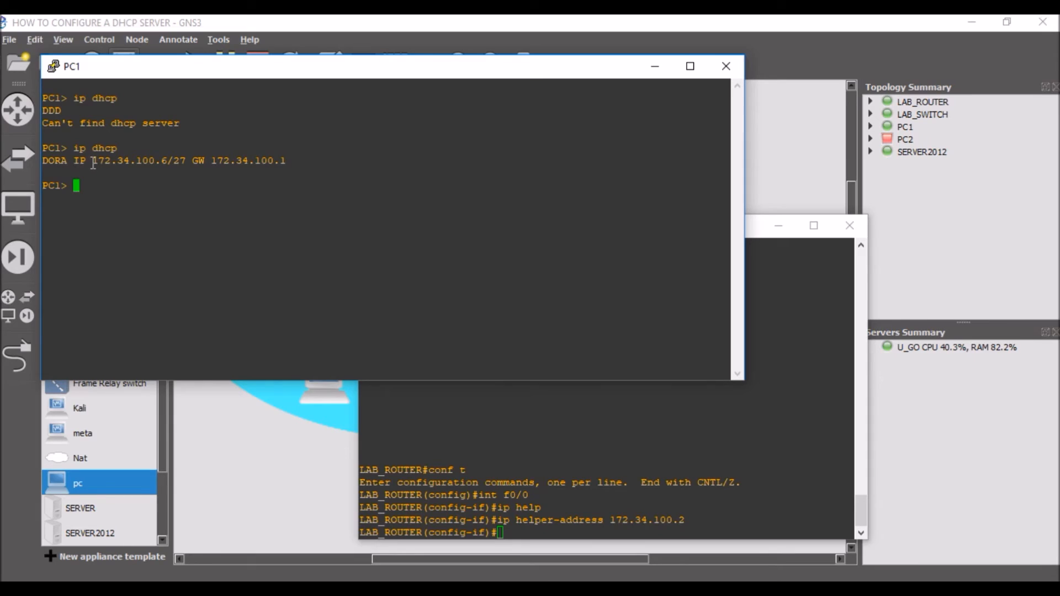
left_click_drag(92, 162, 167, 161)
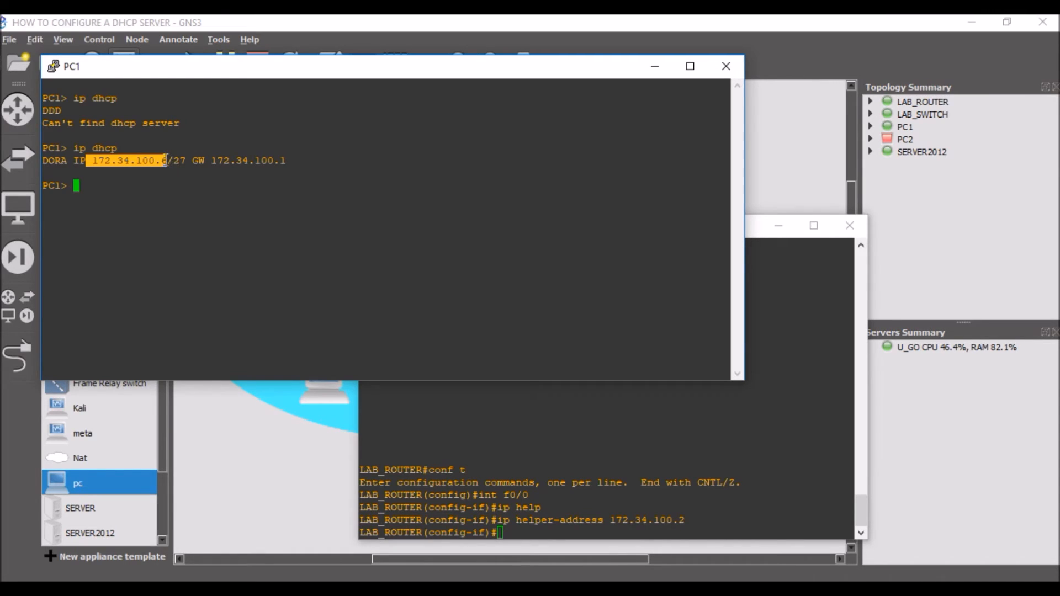
left_click(166, 159)
left_click_drag(155, 160, 166, 164)
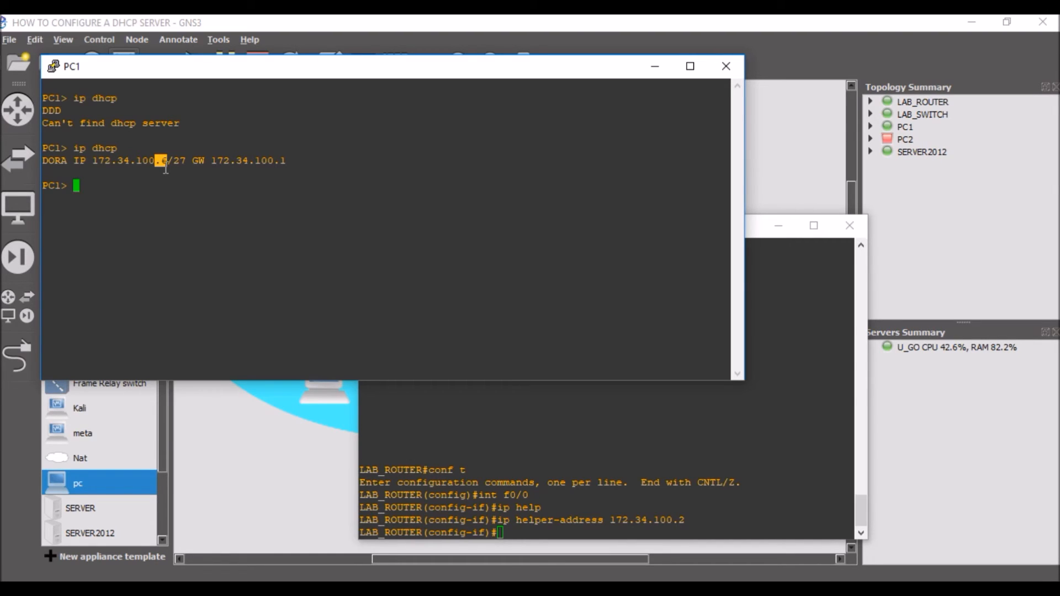
left_click_drag(204, 161, 288, 163)
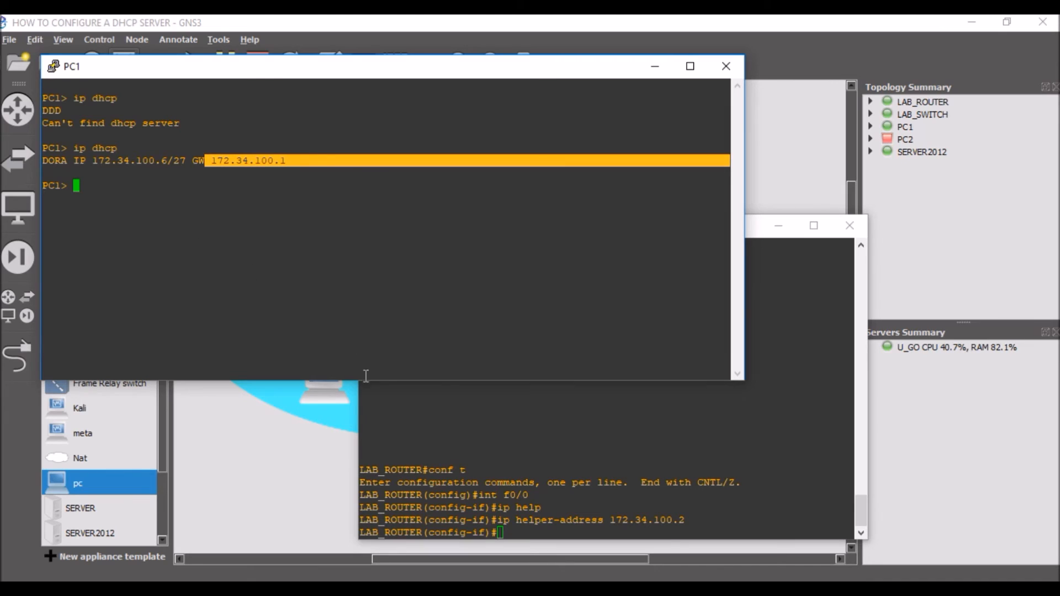
Step: Start PC2 in the GNS3 topology and open its console
left_click(293, 396)
right_click(456, 380)
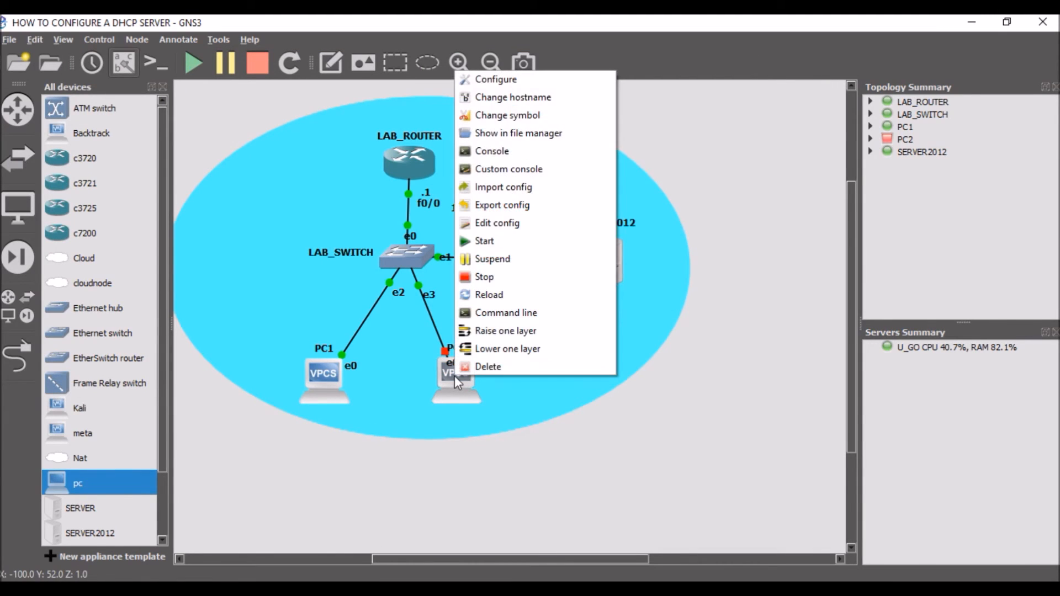
left_click(491, 244)
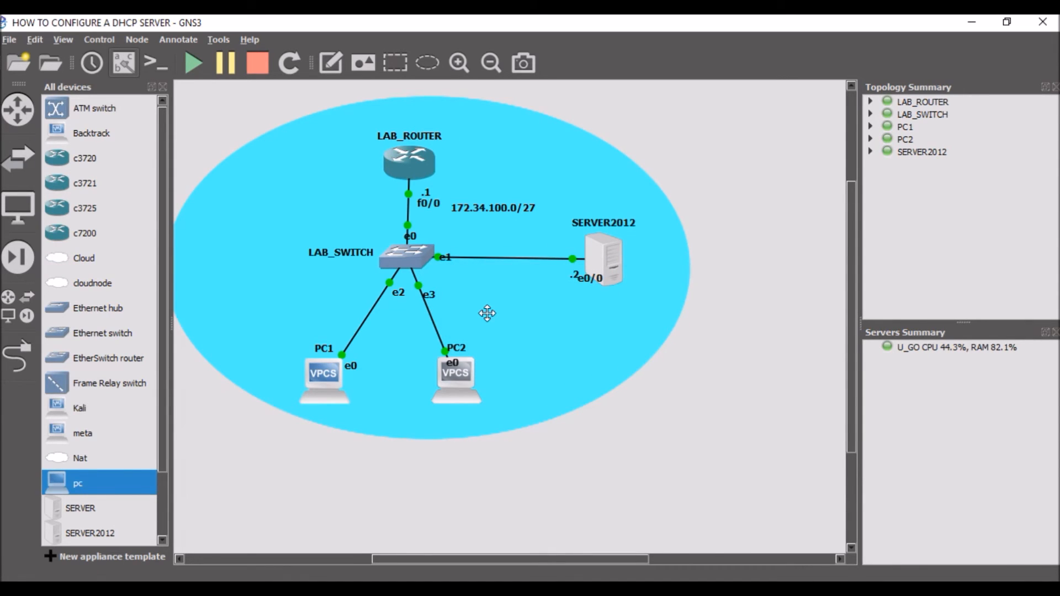
right_click(472, 370)
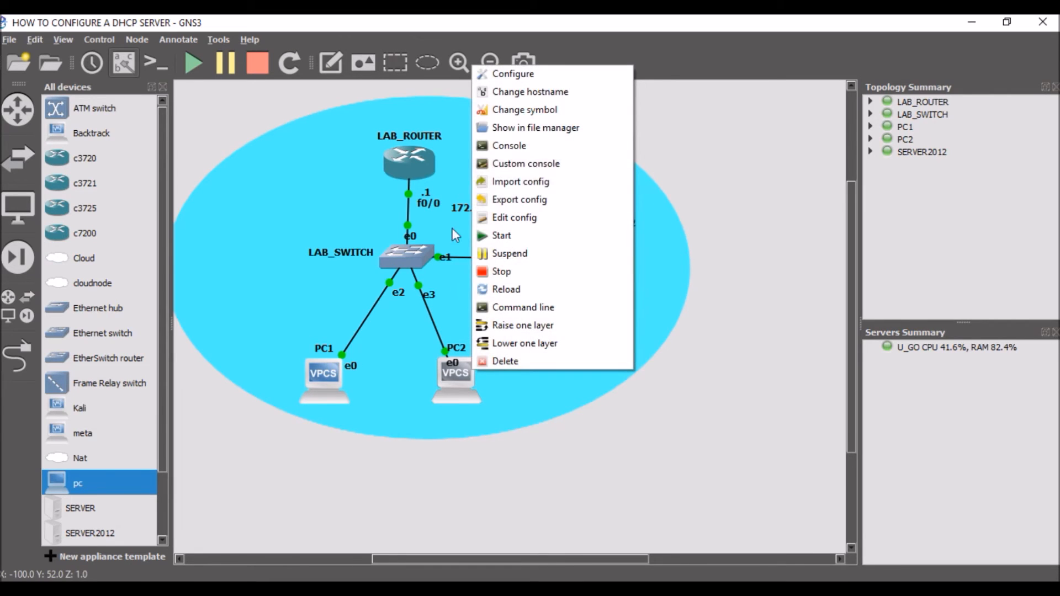
left_click(511, 149)
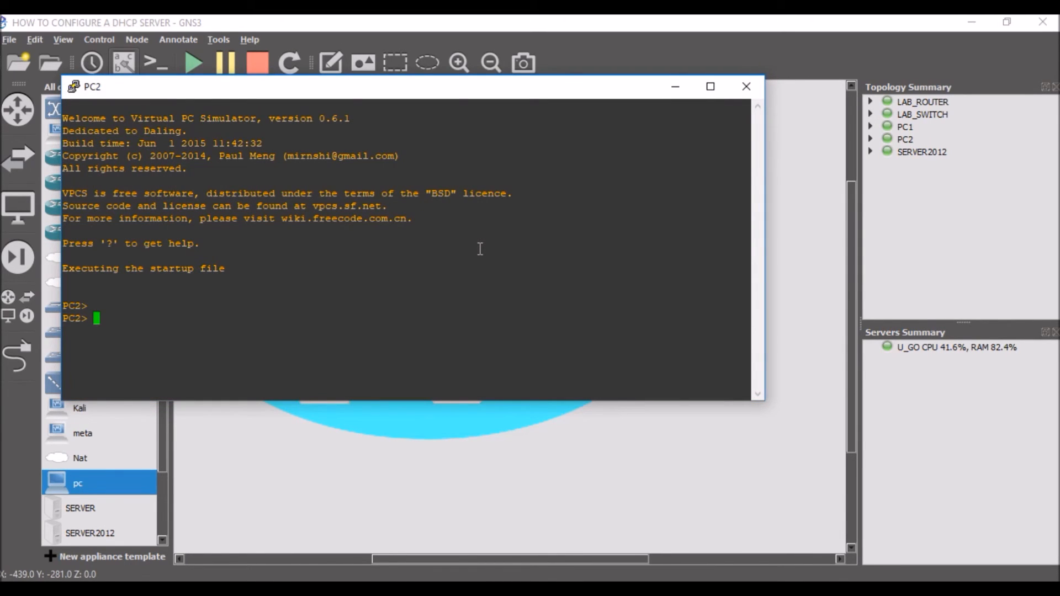
Step: Obtain an IPv4 address for PC2 from the DHCP server with ip dhcp
type("ip ")
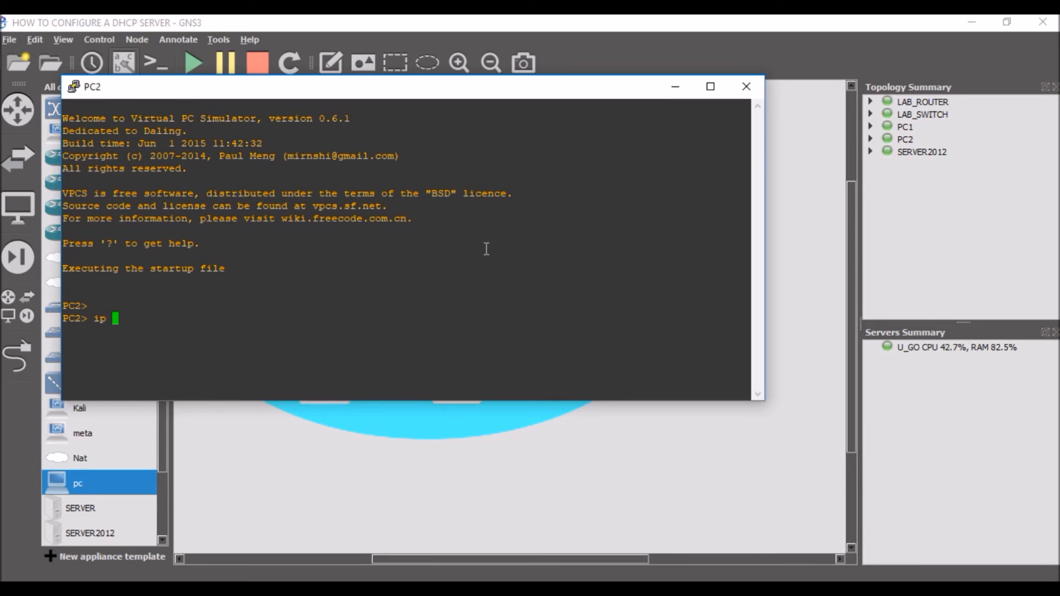
type("dhcp")
key("Return")
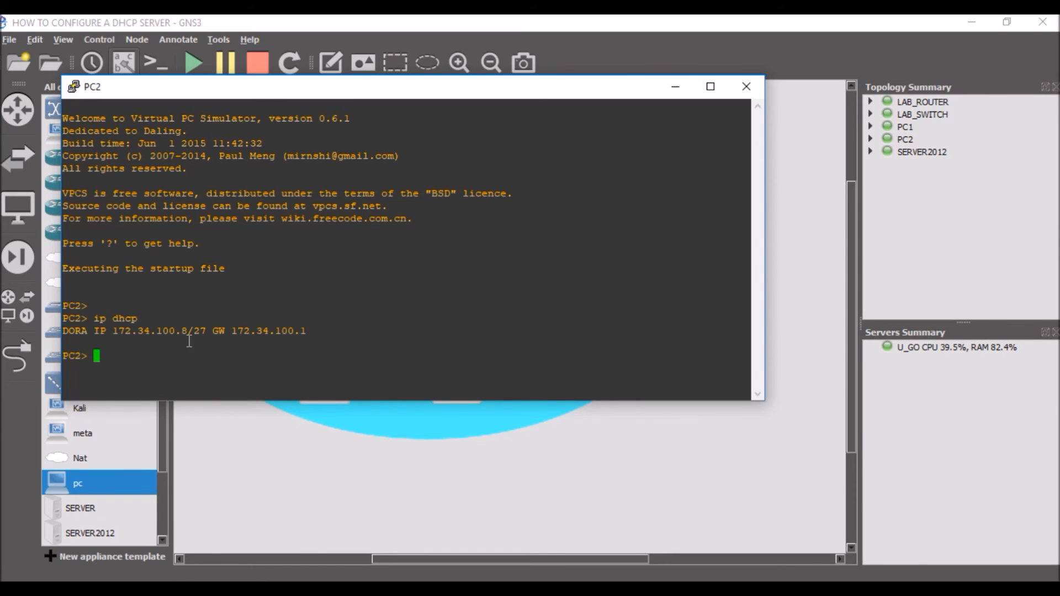
Step: Test PC2's connectivity to the default gateway with ping 172.34.100.1
type("ping 172.34.100.1")
key("Return")
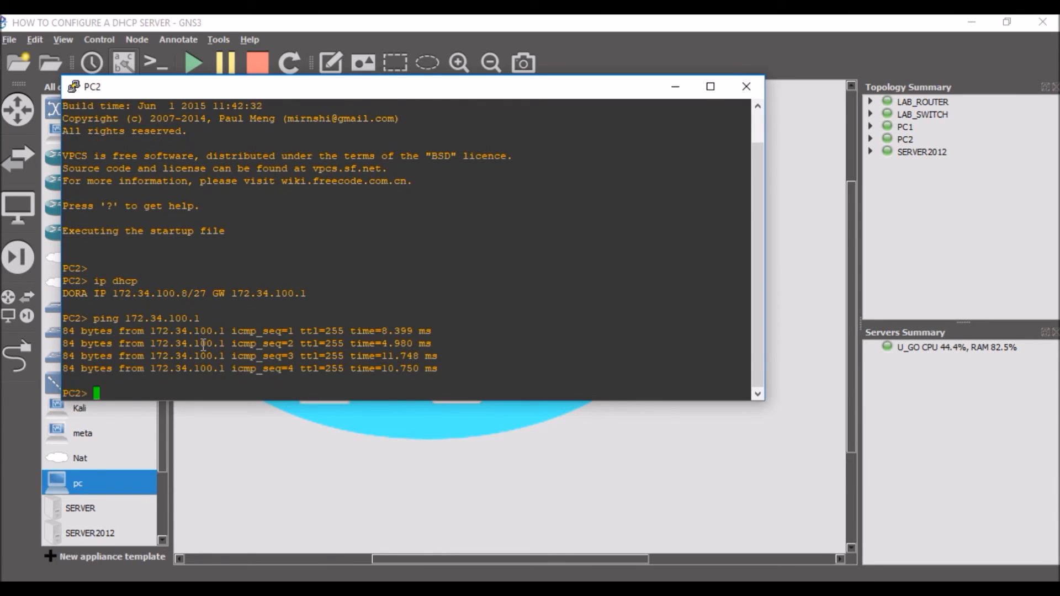
Step: Test PC2's connectivity to the DHCP server with ping 172.34.100.2
key("Up")
key("BackSpace")
type("2.34.100.2")
key("Return")
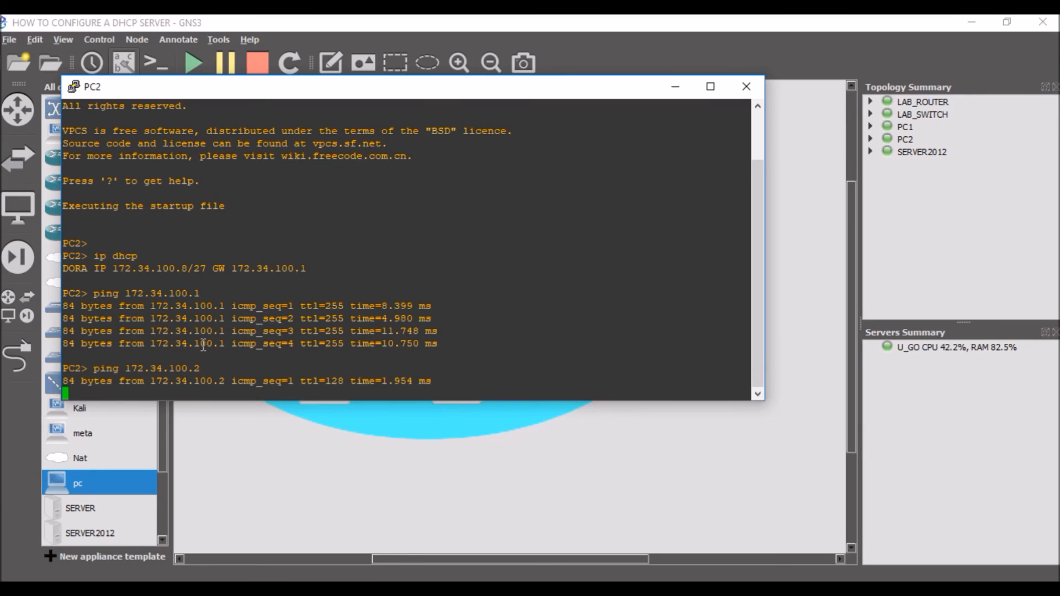
Step: Test PC2's connectivity to PC1 with ping 172.34.100.6
key("Up")
key("BackSpace")
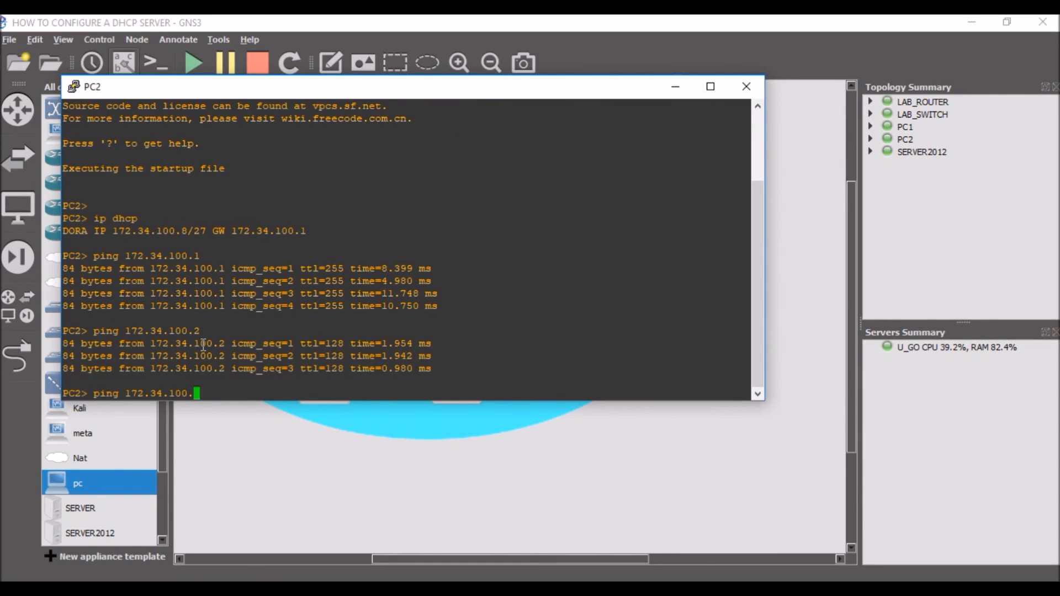
type("2")
key("BackSpace")
type("6")
key("Return")
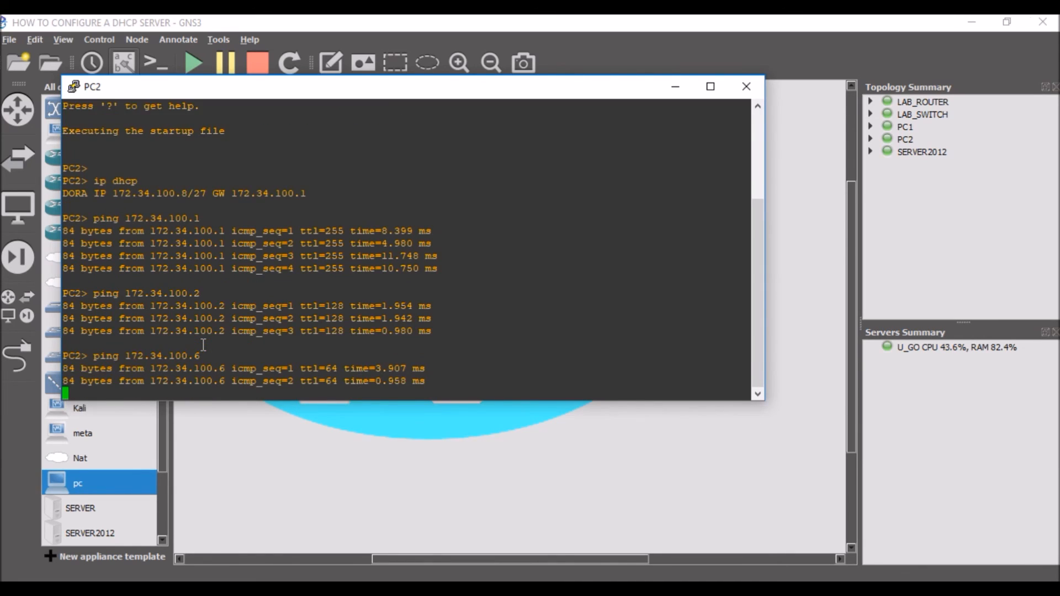